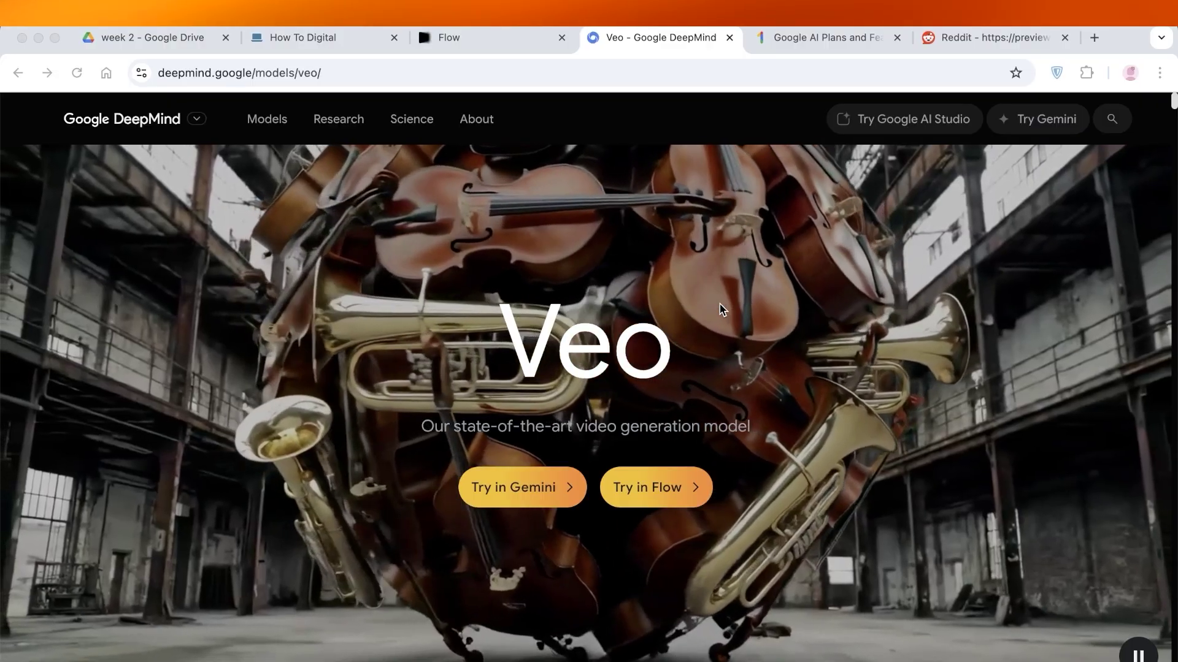
# Scroll down the Veo page past the hero to the Veo 3 grid of sample video cards
pyautogui.scroll(-2, 720, 304)
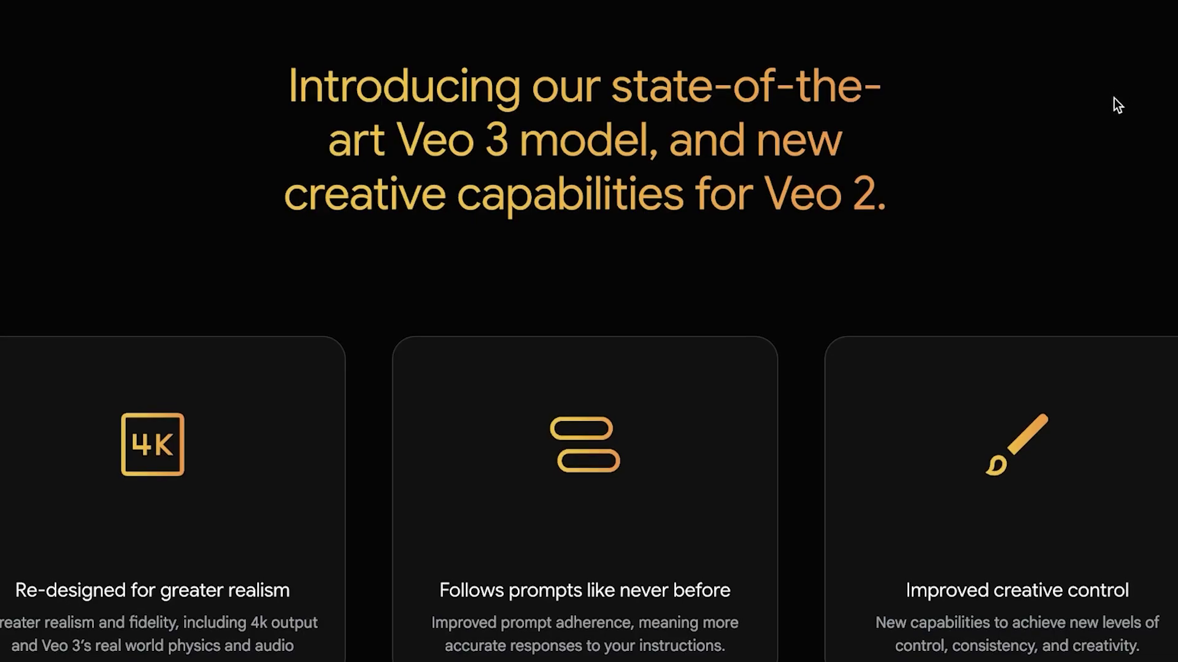
pyautogui.scroll(-5, 1114, 98)
pyautogui.scroll(-5, 1114, 101)
pyautogui.scroll(-8, 1121, 107)
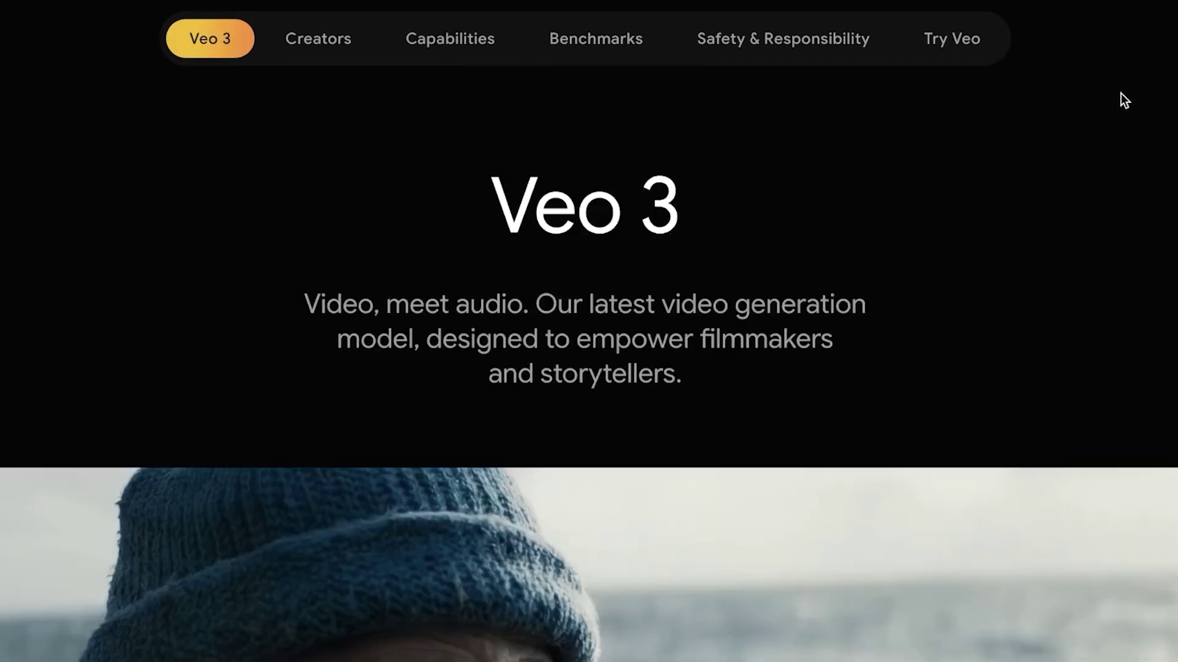
pyautogui.scroll(8, 1122, 101)
pyautogui.scroll(-10, 1121, 95)
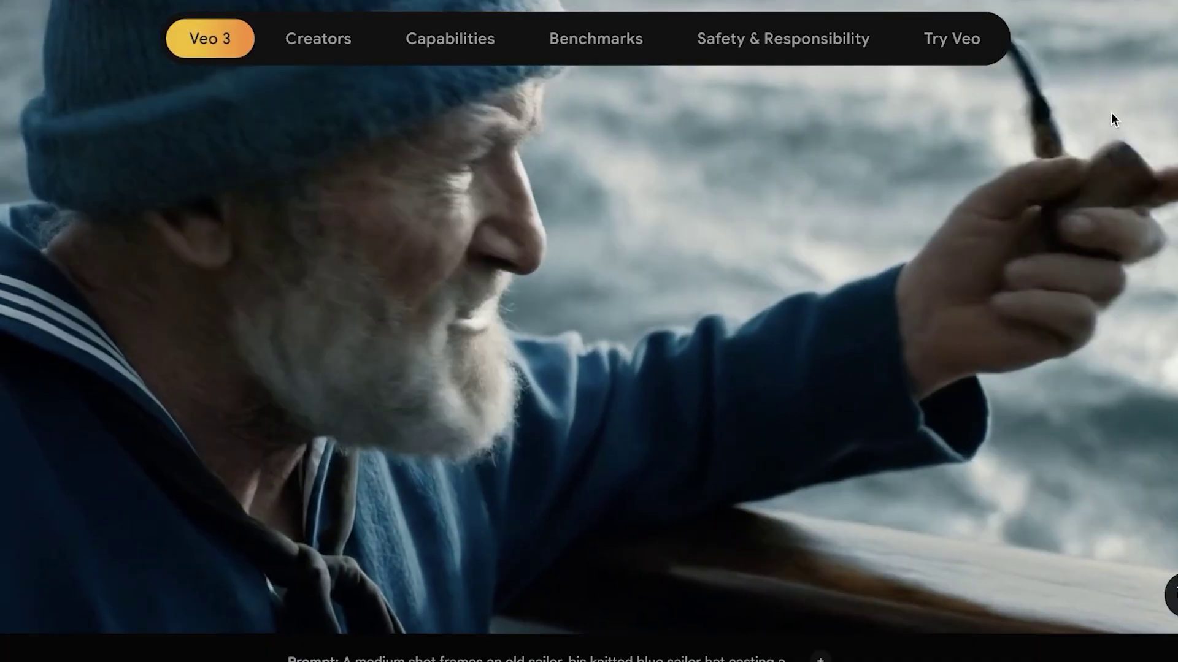
pyautogui.scroll(-4, 1110, 112)
pyautogui.scroll(-11, 1063, 122)
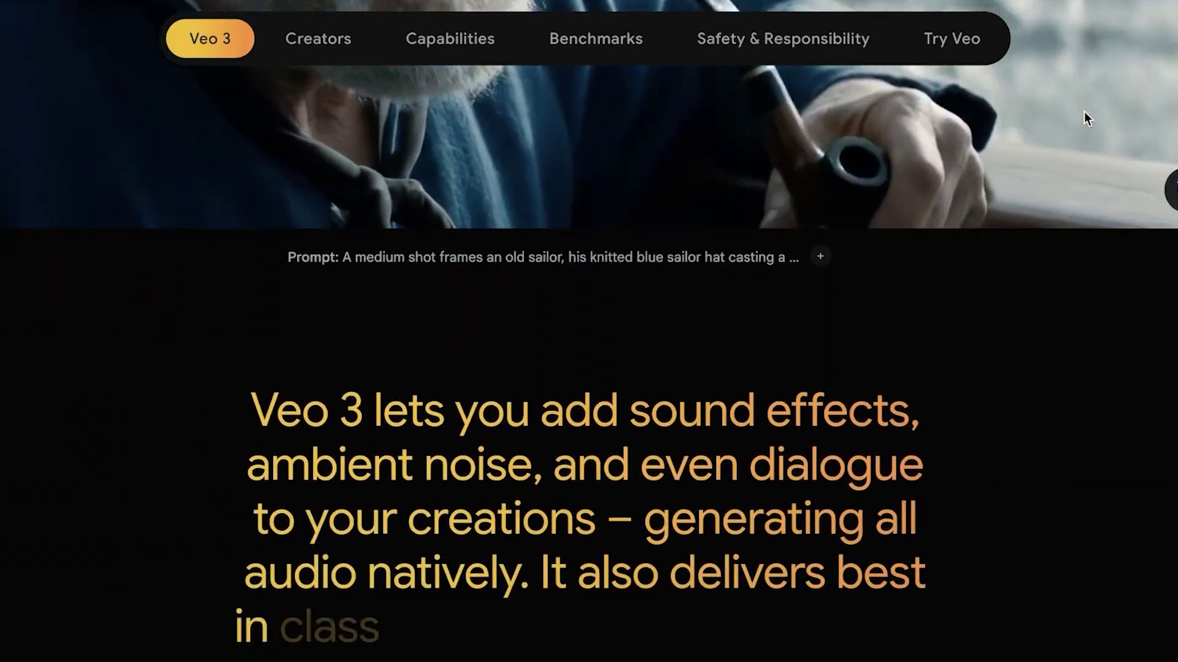
pyautogui.scroll(-1, 1037, 162)
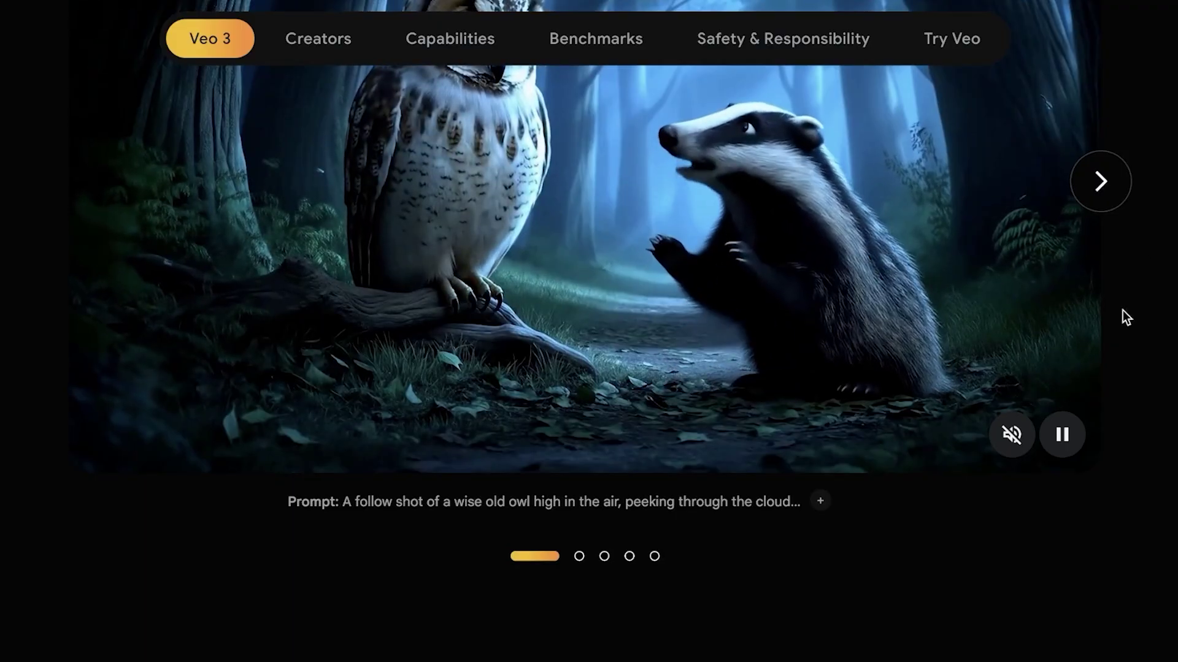
pyautogui.scroll(-10, 881, 279)
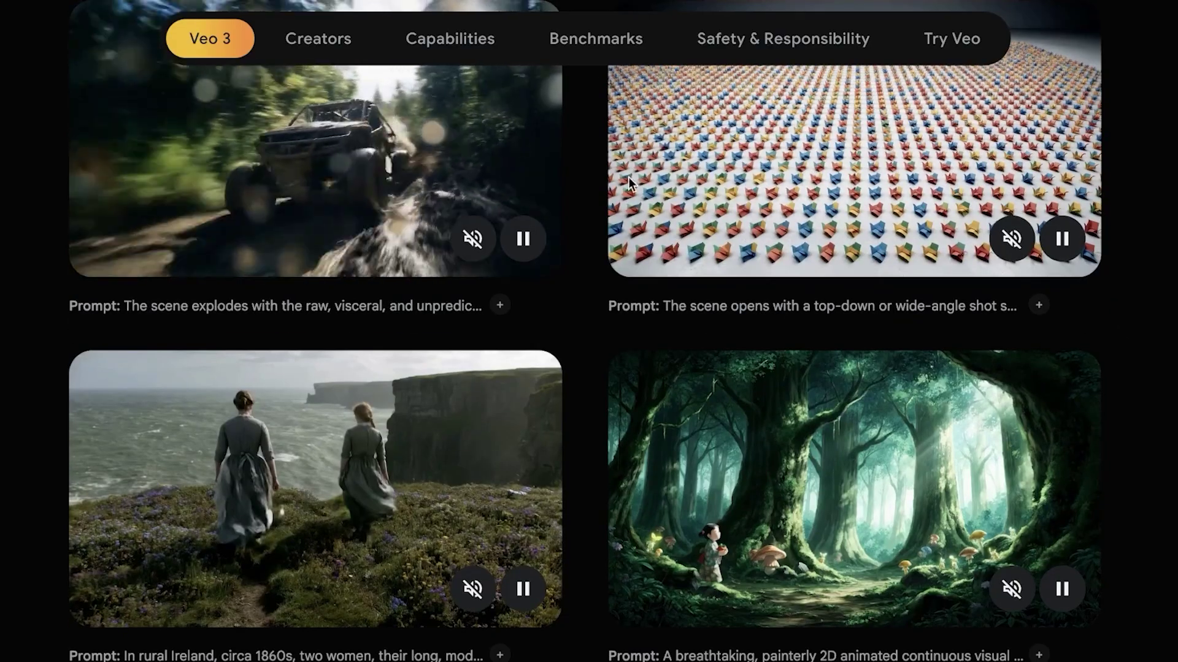
pyautogui.scroll(-1, 1170, 366)
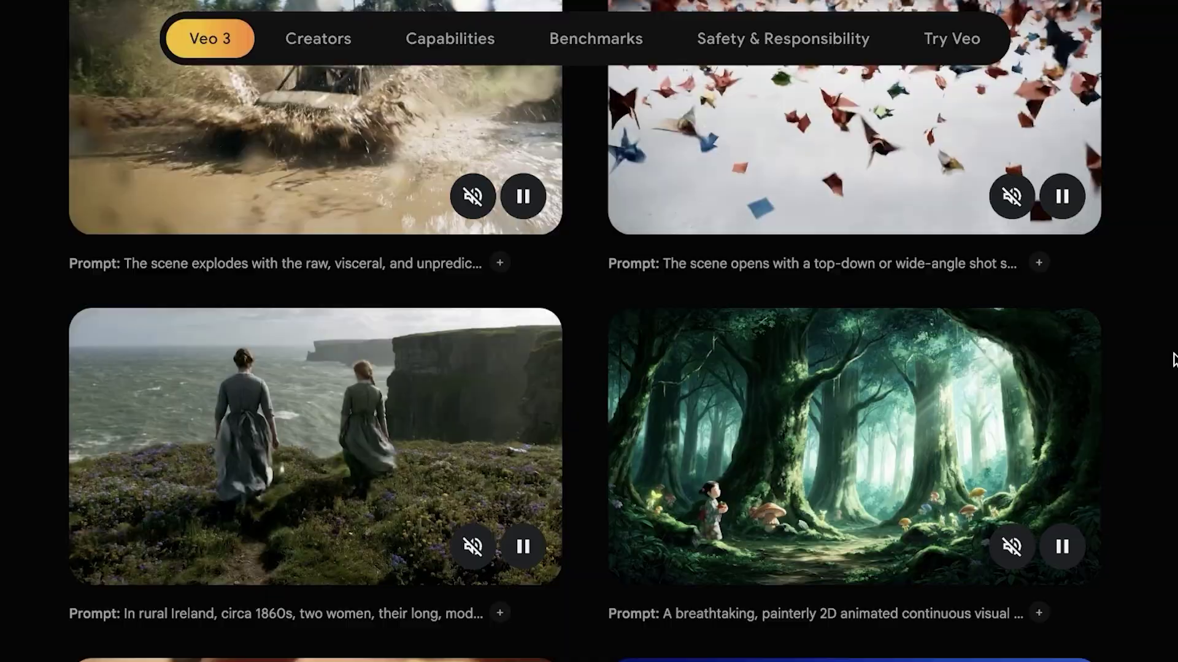
pyautogui.scroll(3, 1173, 358)
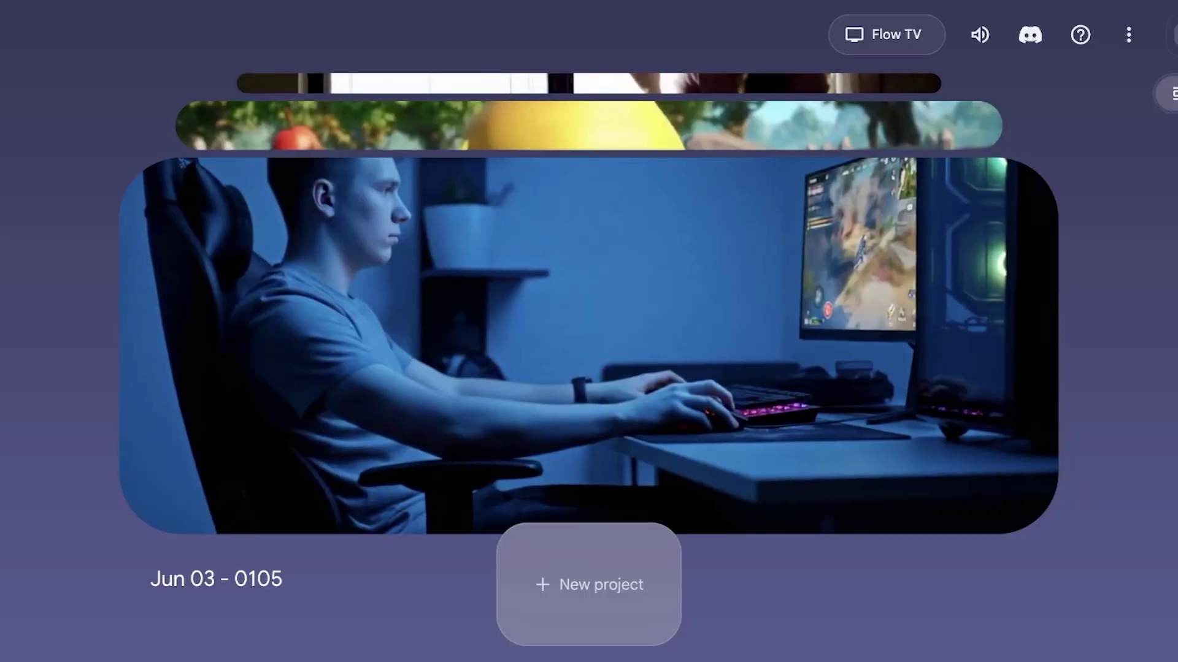
# Check the Google account panel showing 20 AI credits, then close it
pyautogui.scroll(1, 948, 344)
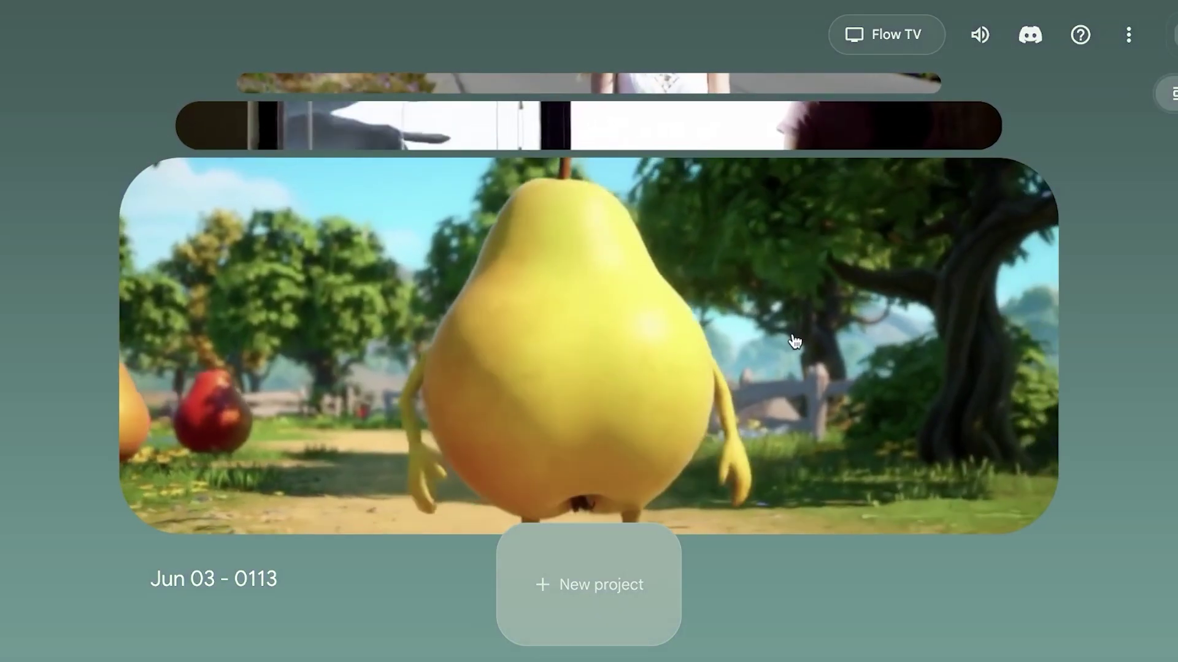
pyautogui.scroll(1, 792, 344)
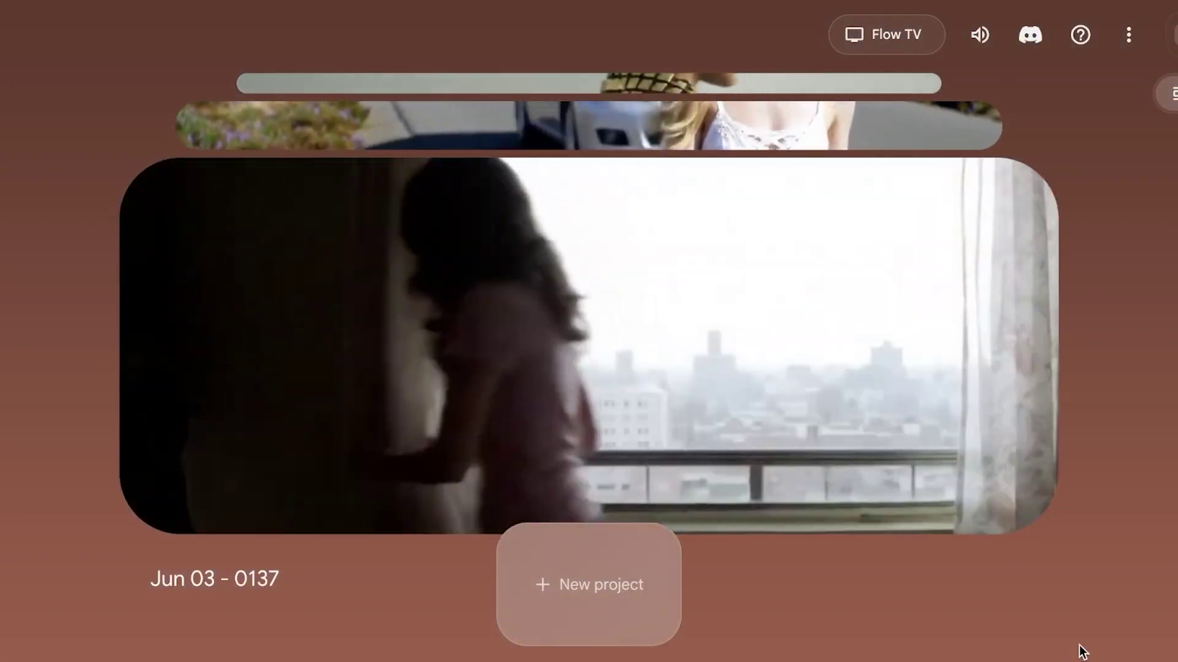
pyautogui.scroll(1, 1028, 413)
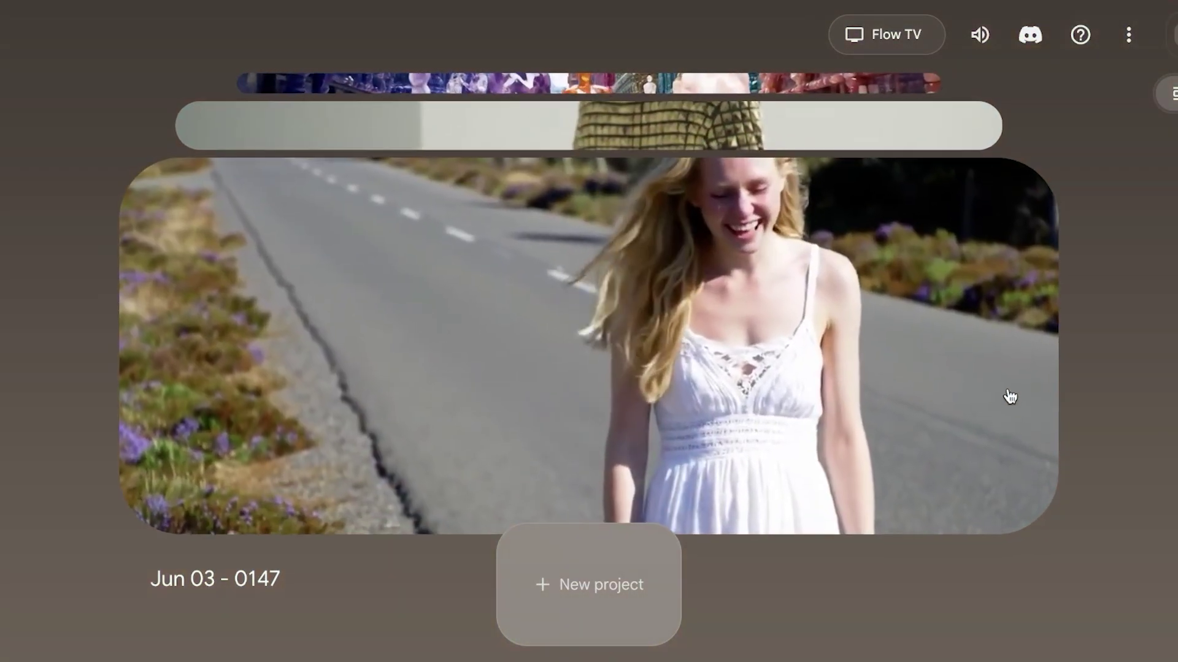
pyautogui.scroll(1, 1000, 384)
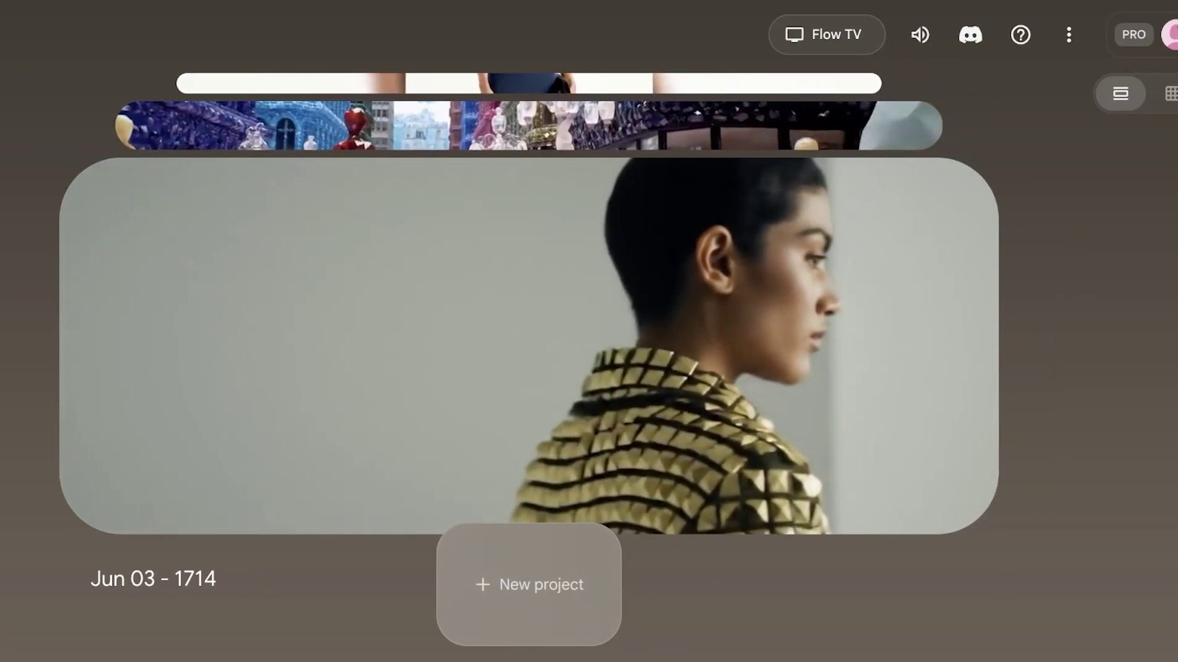
pyautogui.click(1164, 36)
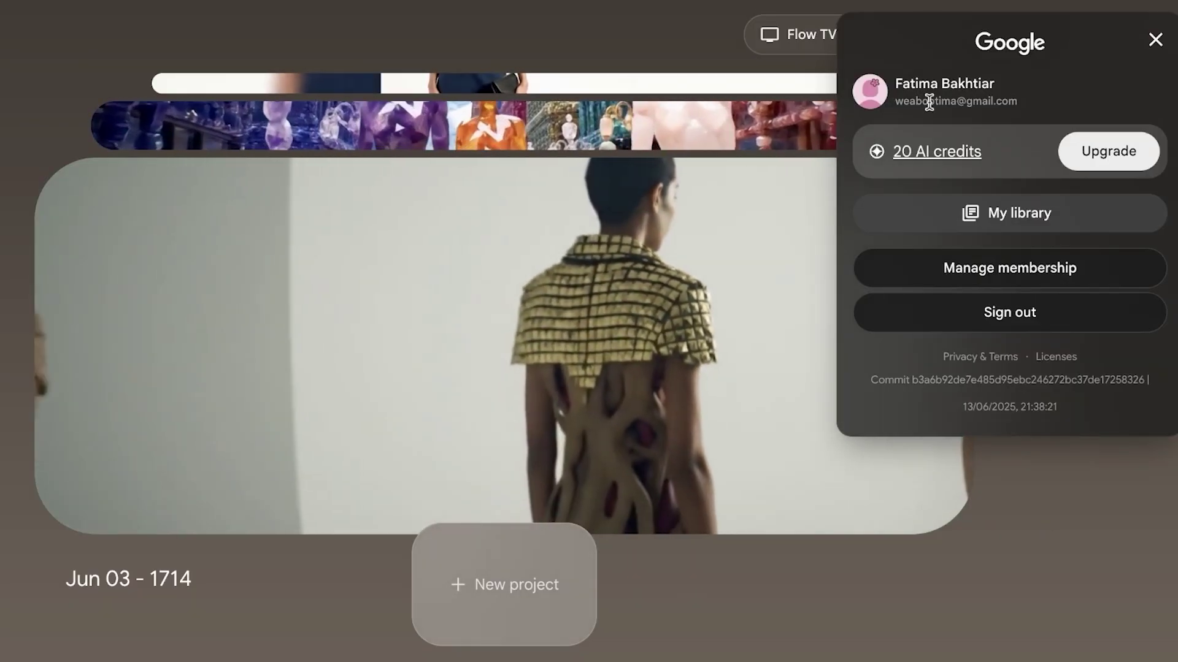
pyautogui.click(21, 184)
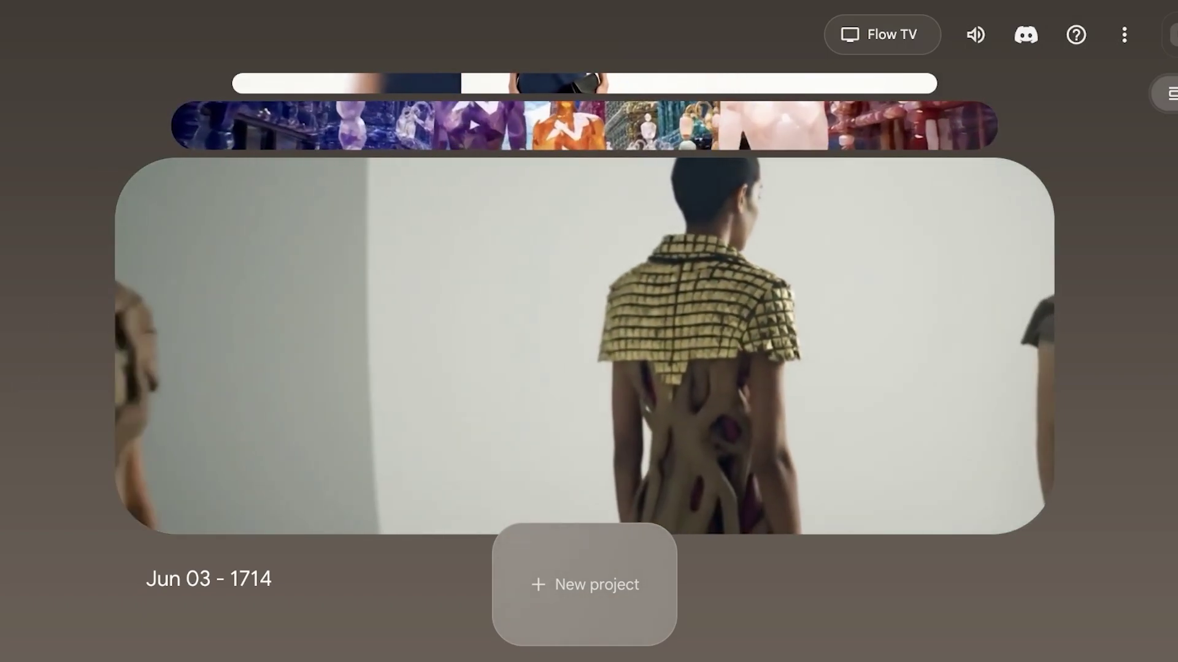
# Scroll the project carousel until Jun 05 - 1941 is featured
pyautogui.scroll(1, 964, 247)
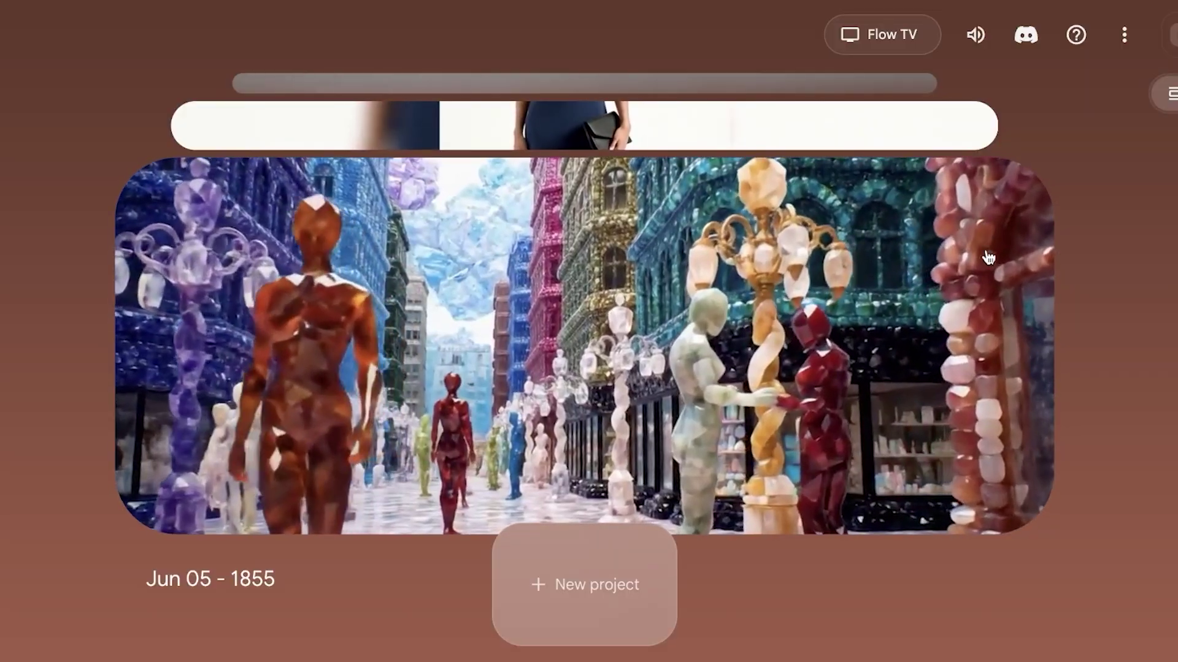
pyautogui.scroll(1, 833, 279)
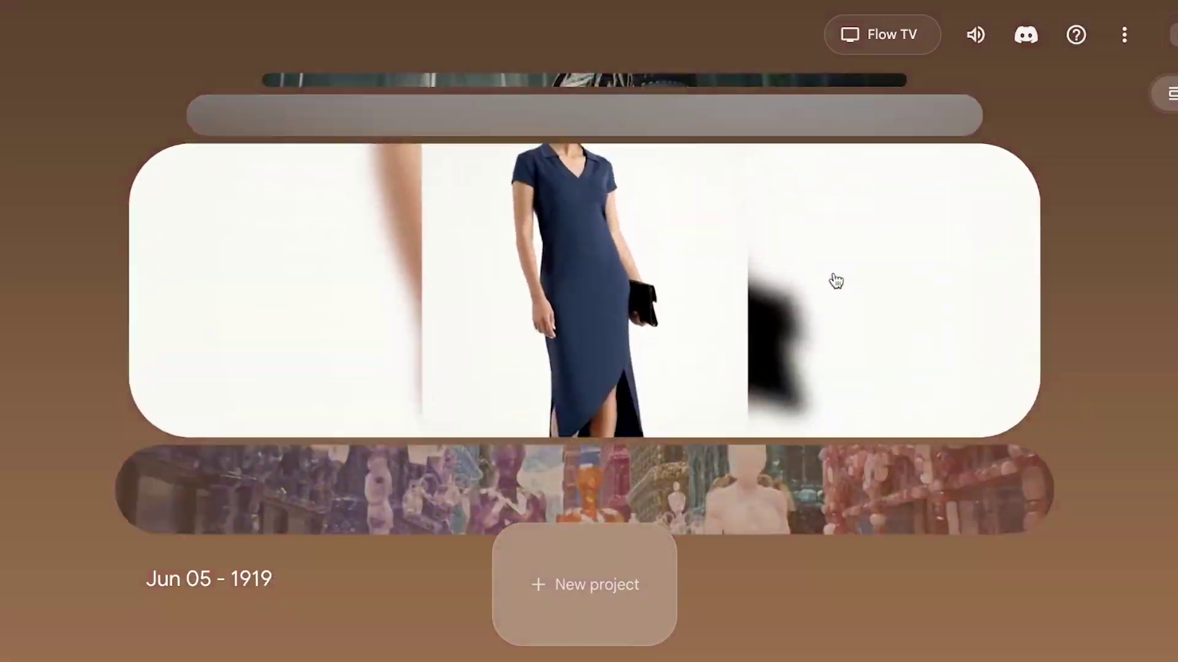
pyautogui.scroll(1, 833, 278)
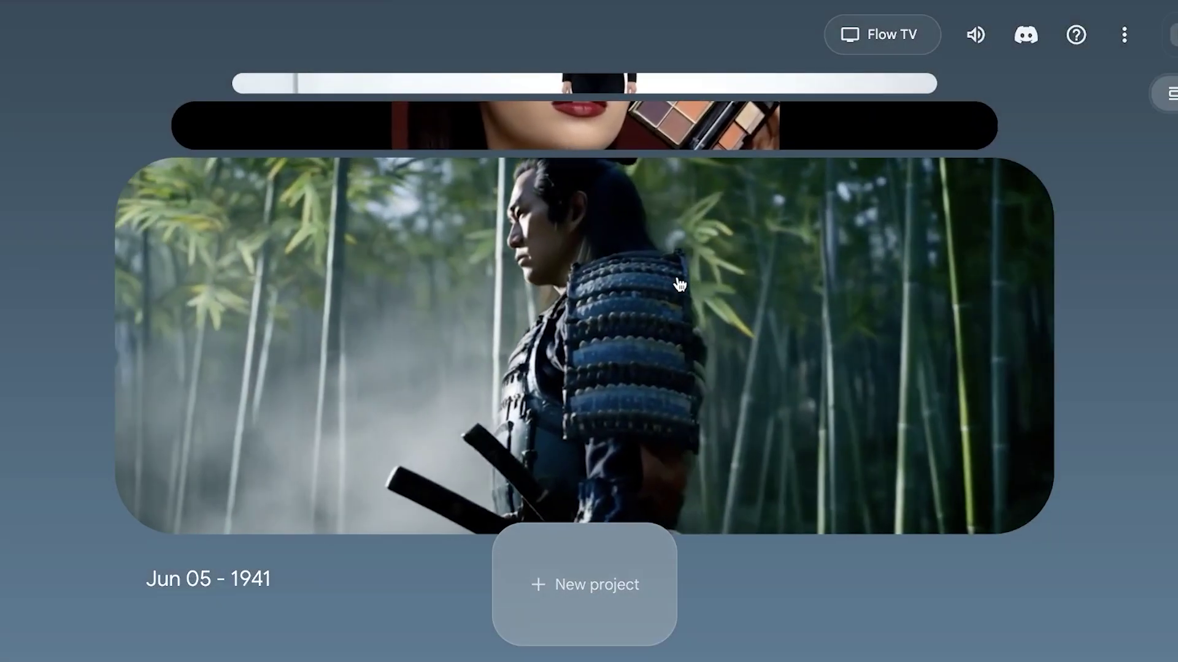
# Open the Jun 05 - 1941 samurai project and look through its generated clips
pyautogui.click(677, 279)
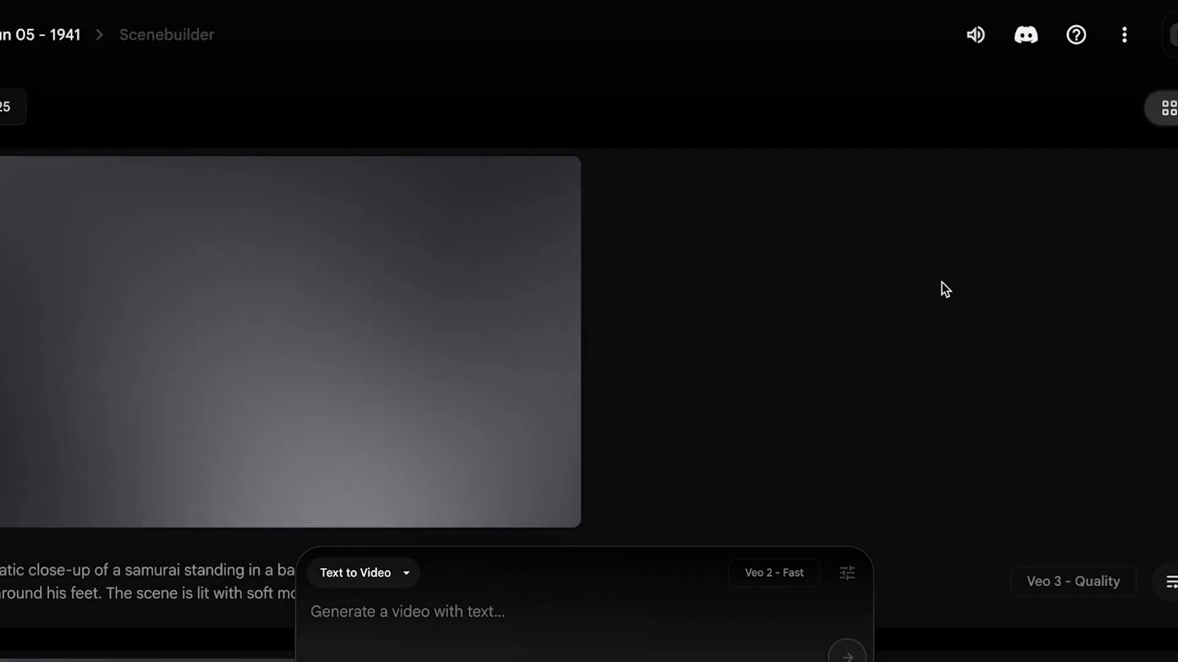
pyautogui.scroll(-10, 937, 292)
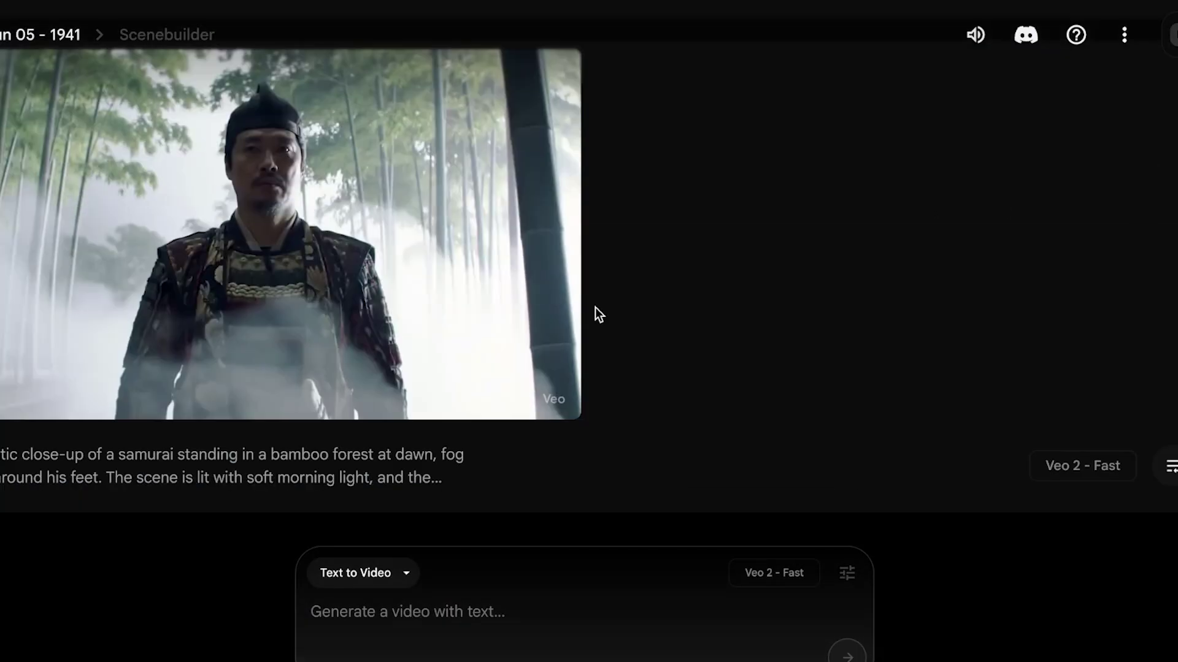
pyautogui.scroll(1, 528, 246)
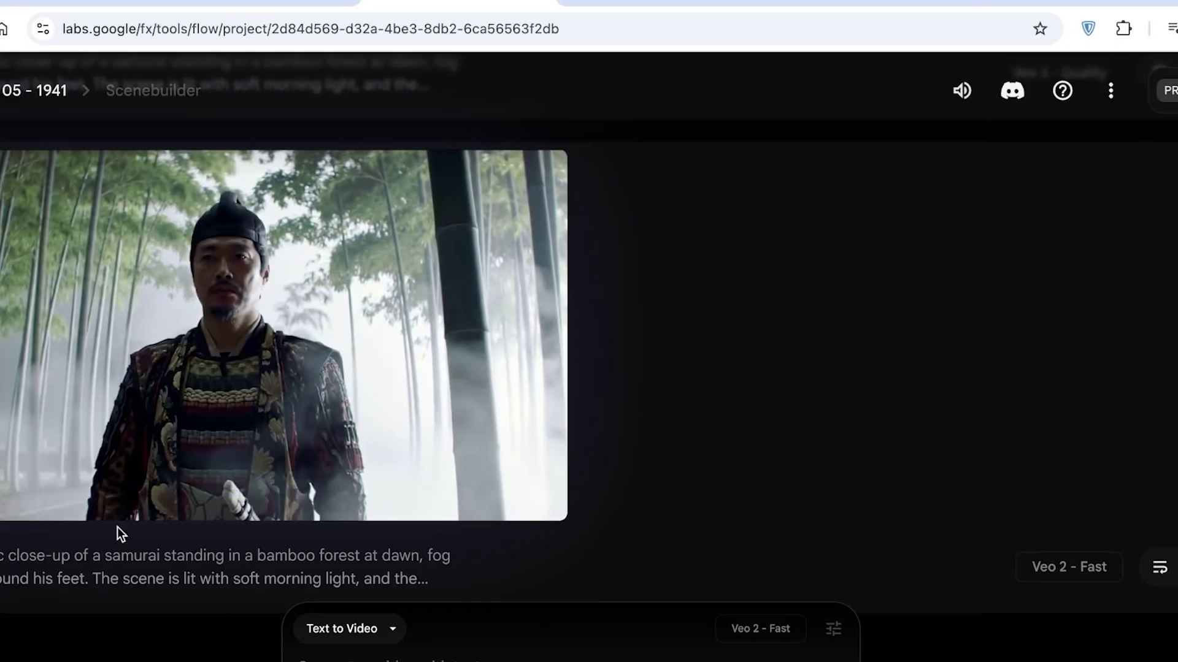
pyautogui.scroll(-4, 341, 280)
pyautogui.scroll(5, 341, 281)
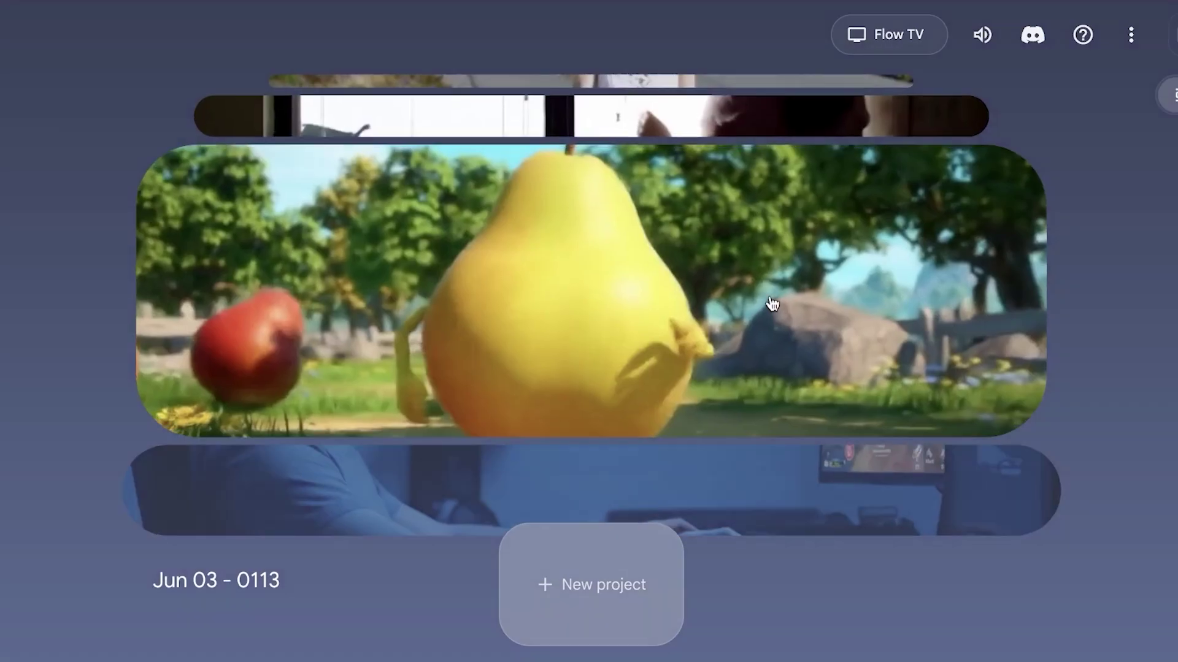
# Open the Jun 05 - 1855 gemstone-street project, watch its clip, then pause it
pyautogui.scroll(-3, 772, 304)
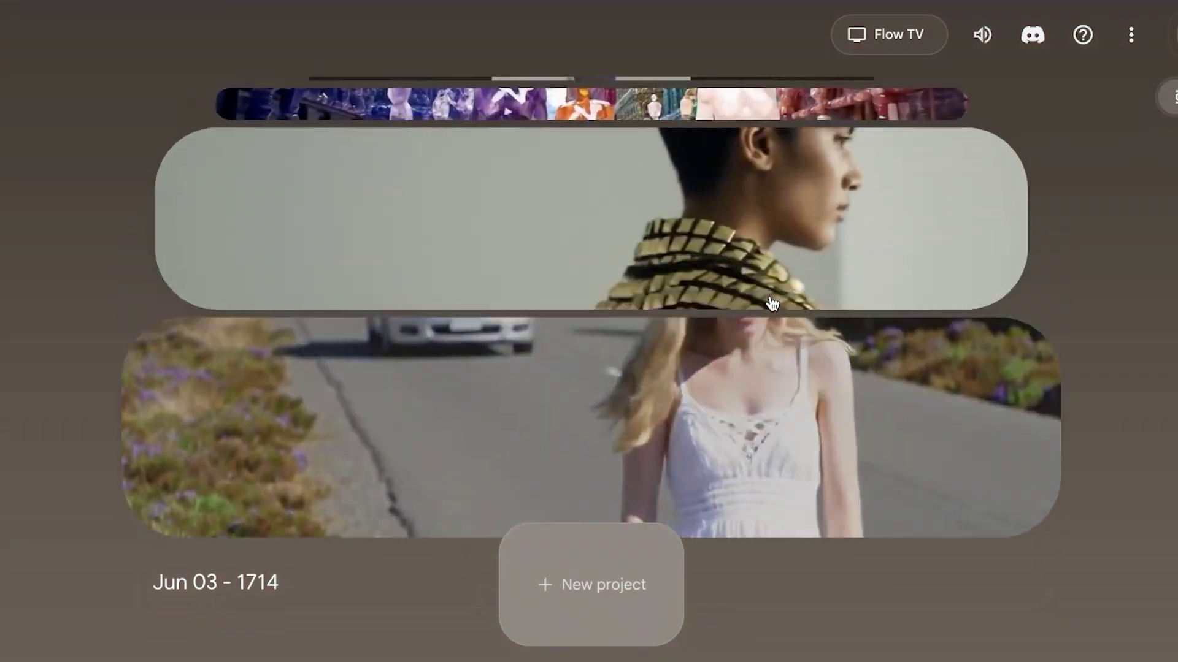
pyautogui.scroll(-1, 771, 304)
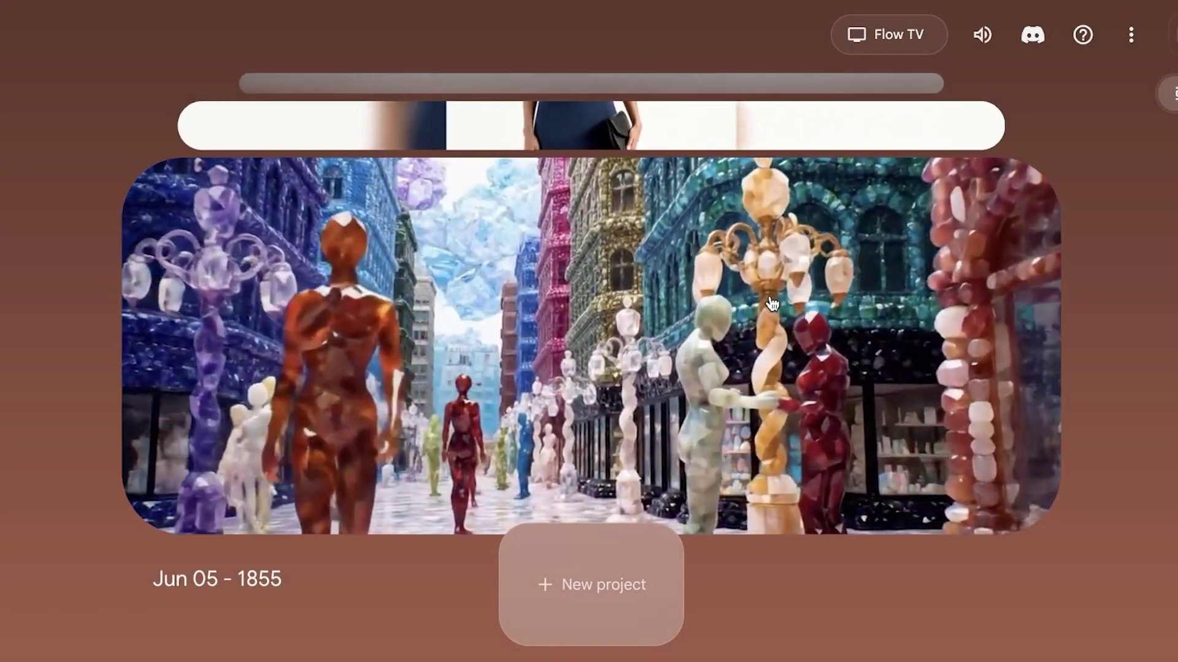
pyautogui.click(772, 304)
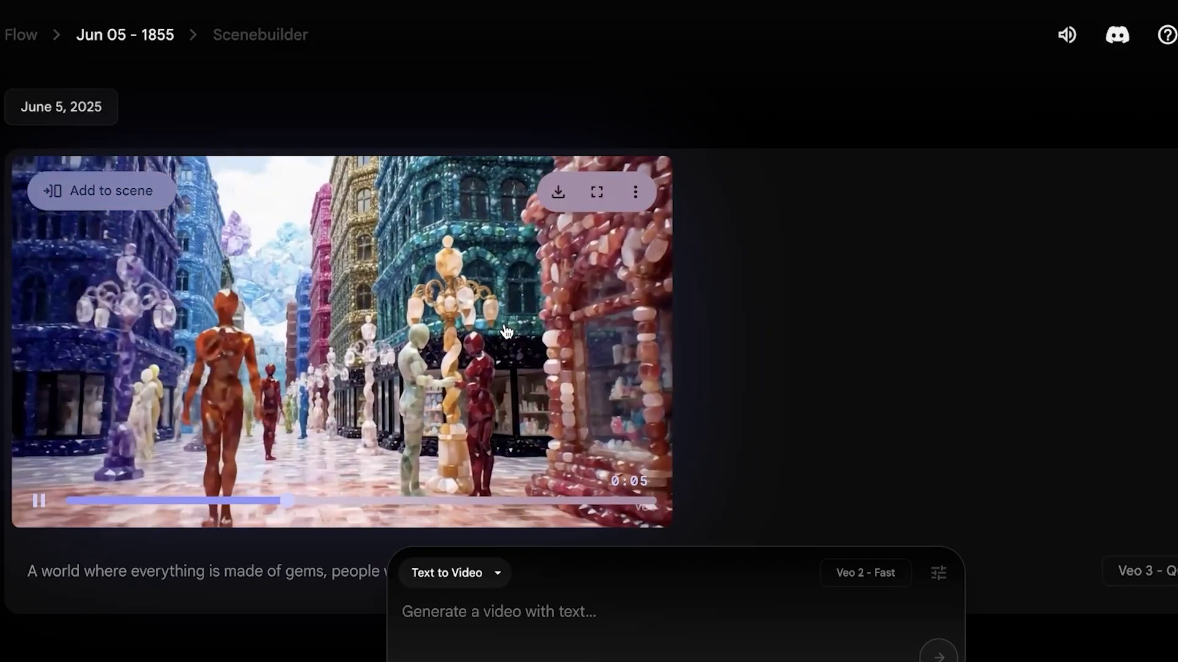
pyautogui.click(507, 332)
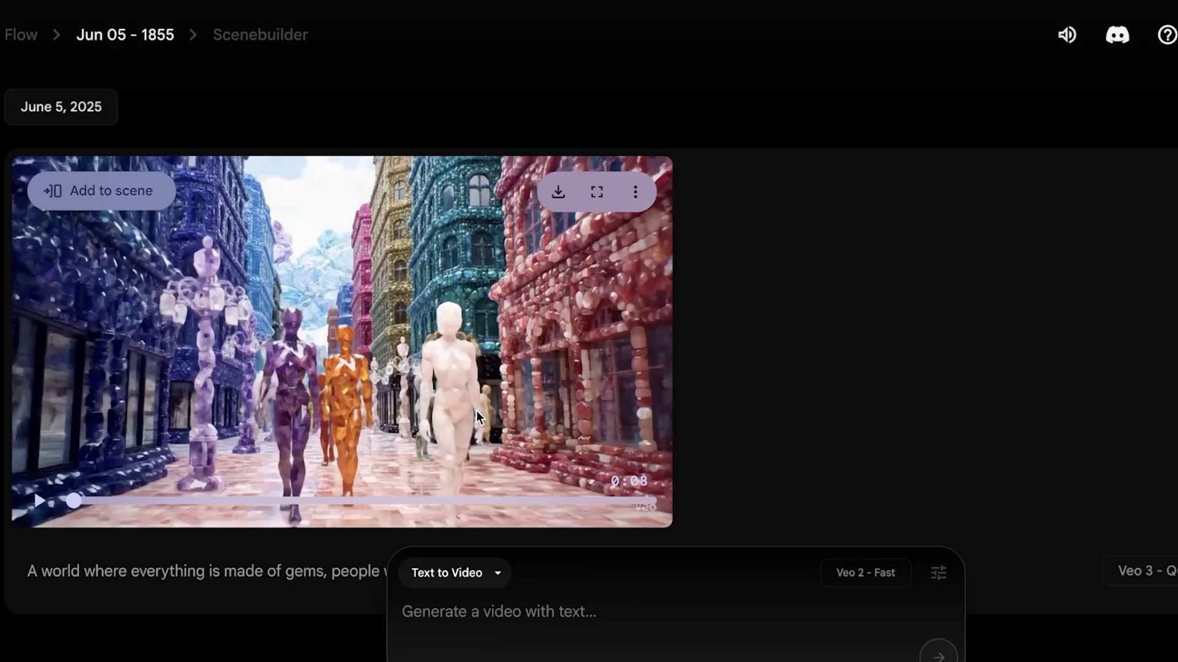
pyautogui.scroll(-3, 360, 418)
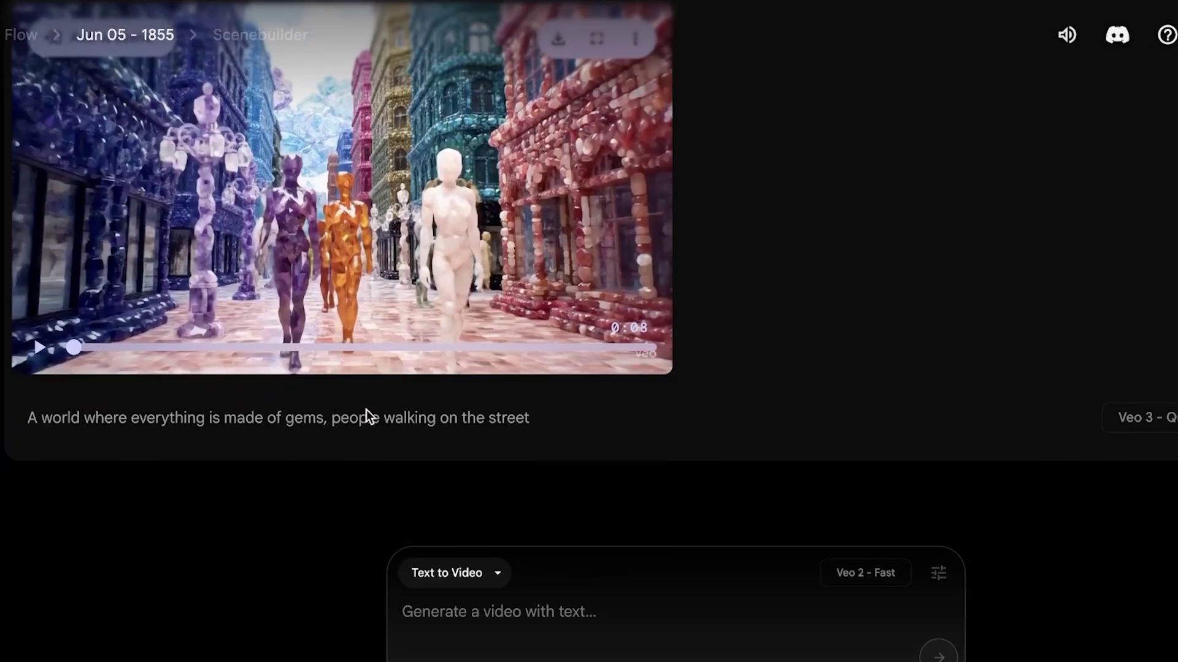
pyautogui.scroll(3, 367, 410)
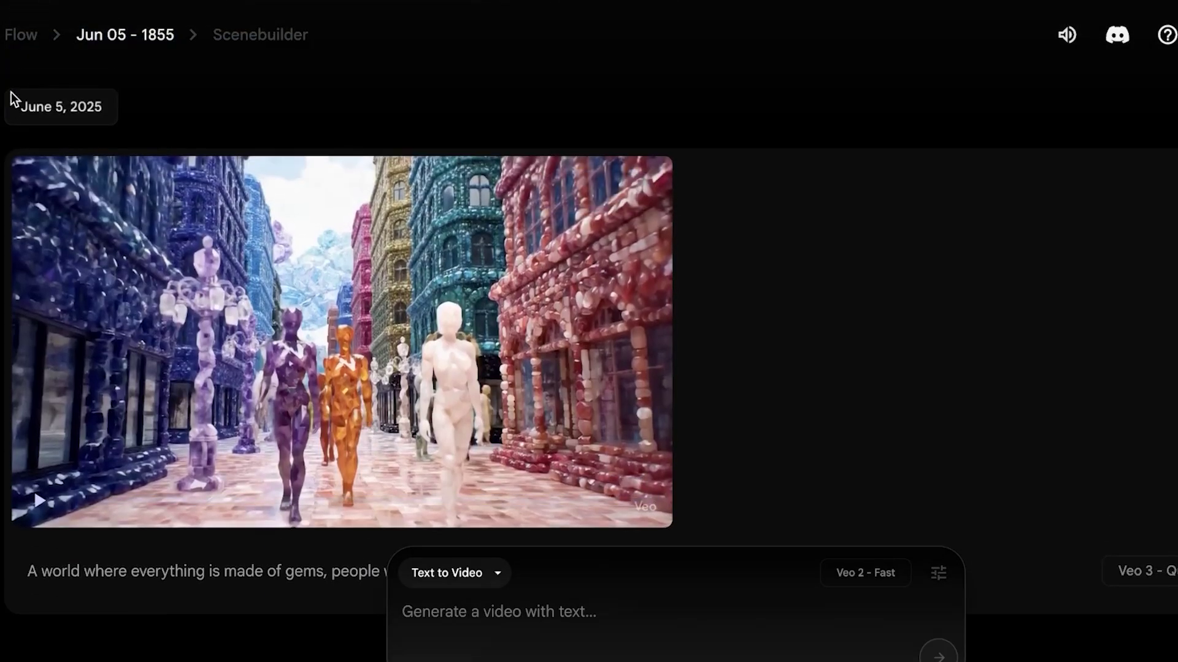
# Watch the Jun 03 - 0147 country-road clip partway, then return to the project carousel
pyautogui.click(34, 38)
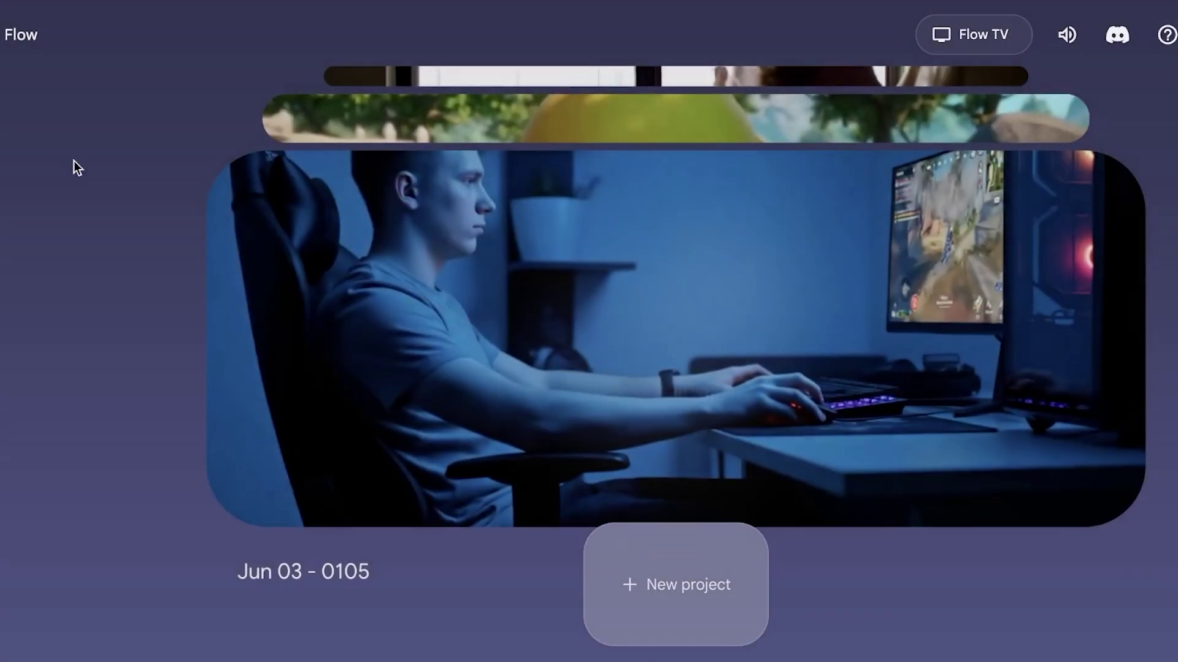
pyautogui.scroll(-1, 421, 303)
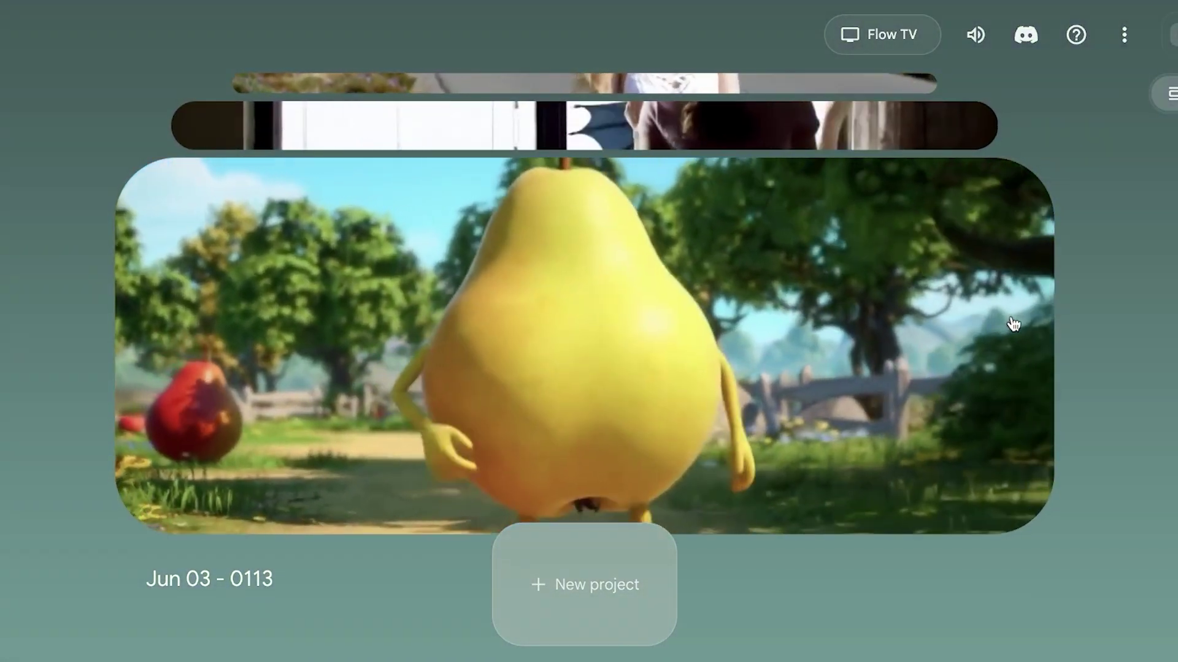
pyautogui.scroll(-1, 994, 350)
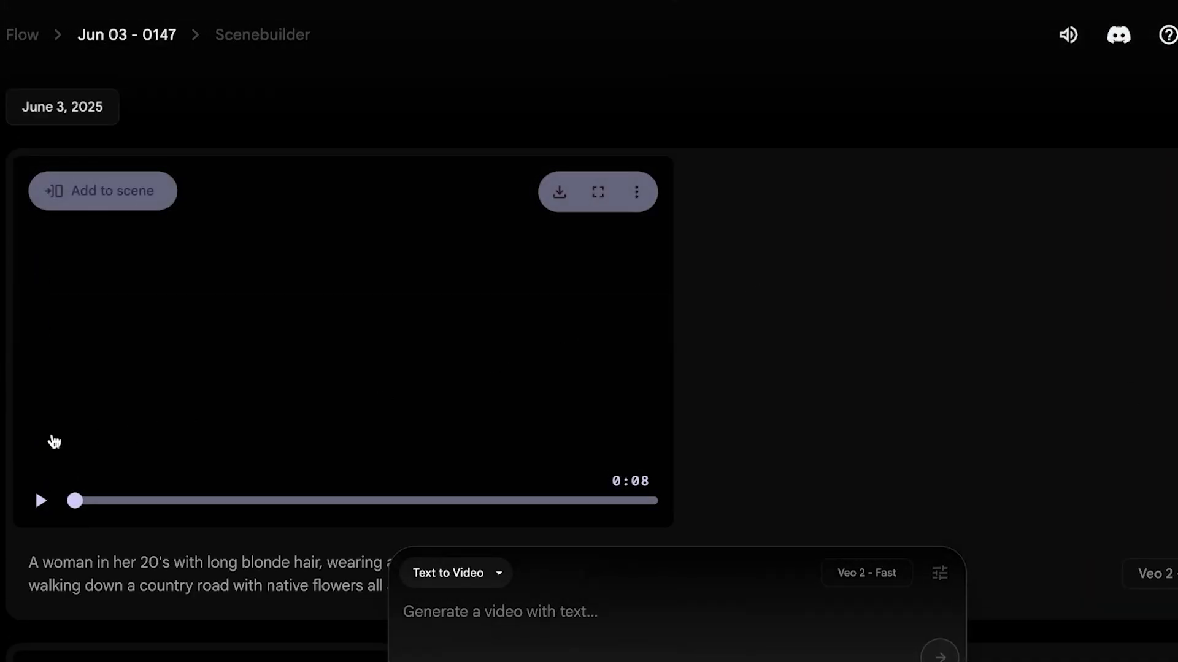
pyautogui.click(40, 501)
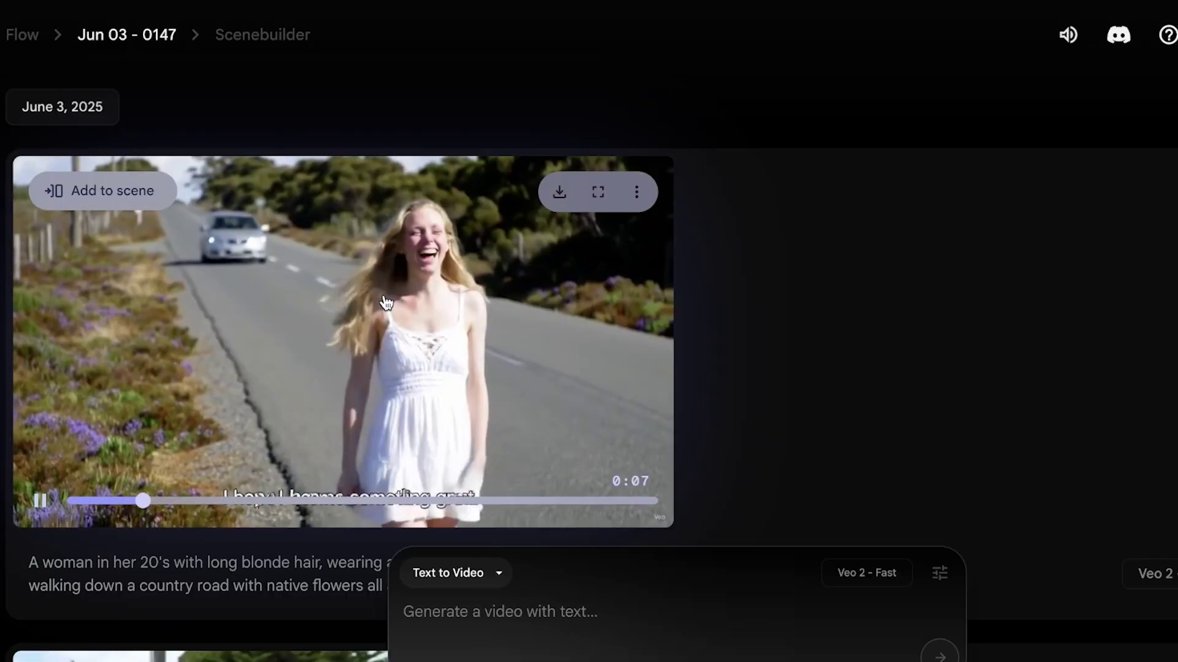
pyautogui.click(209, 381)
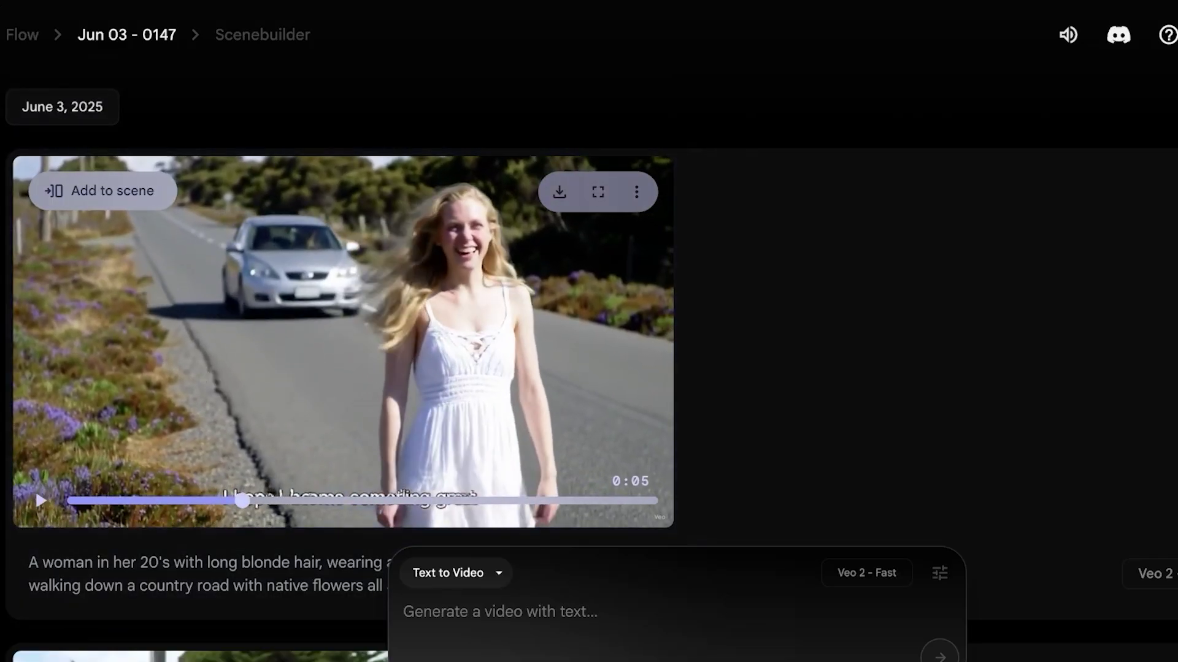
pyautogui.click(38, 35)
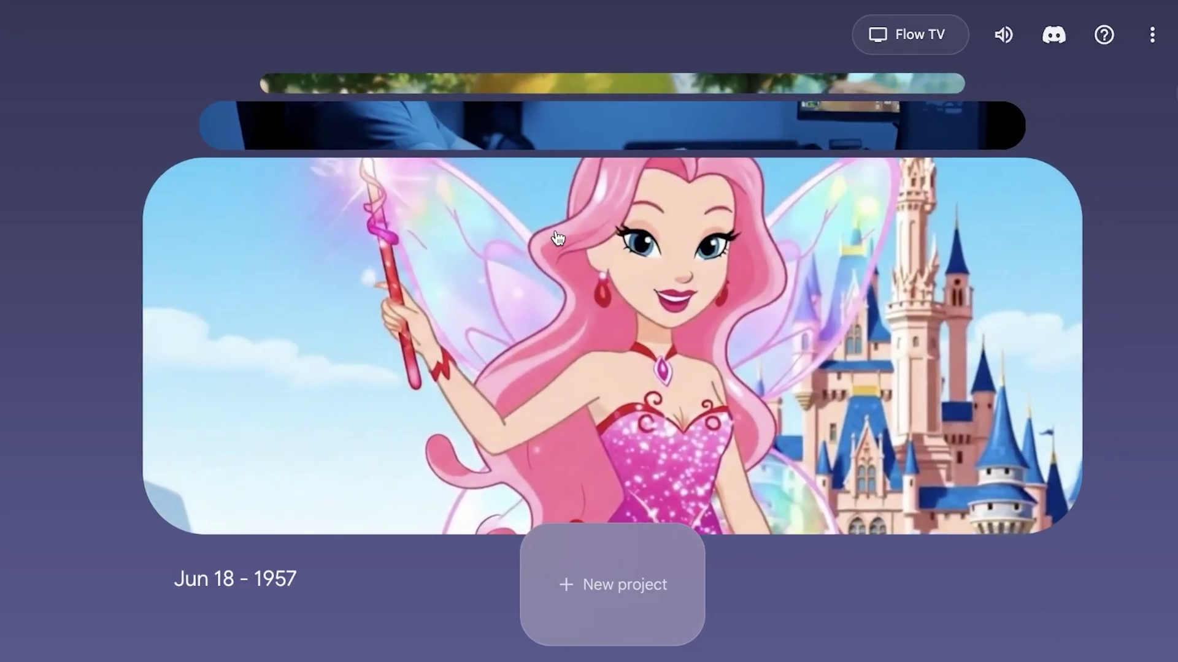
# Open the Jun 18 - 1957 fairy project and compare its Veo 2 and Veo 3 Fast clips
pyautogui.click(479, 307)
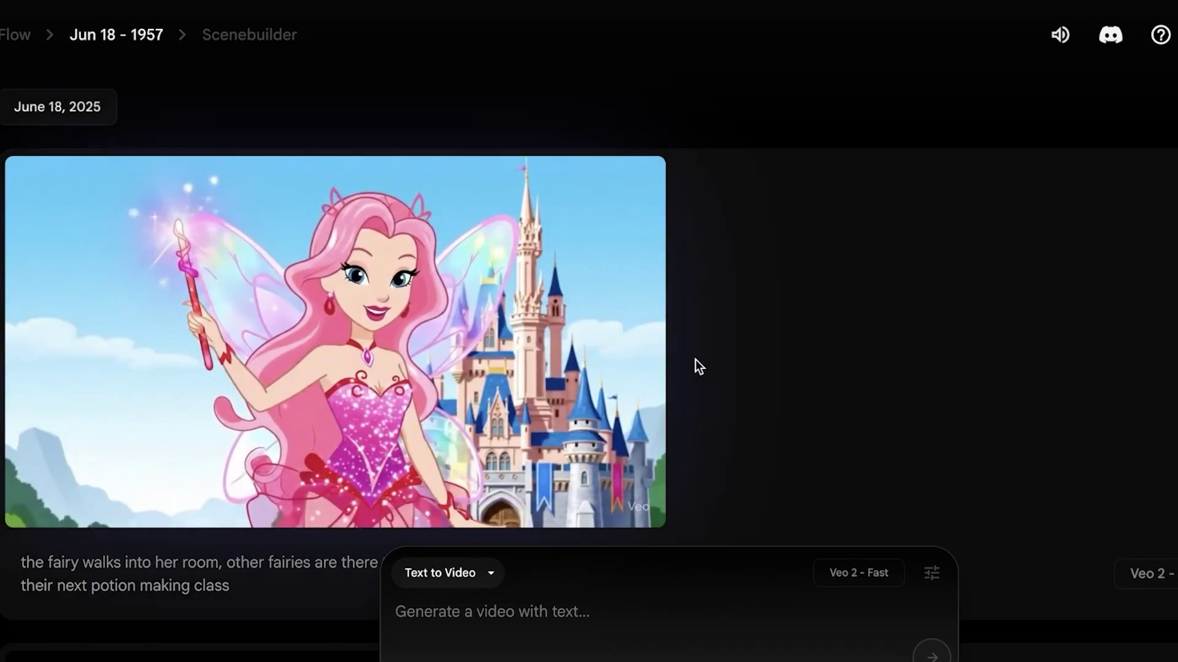
pyautogui.scroll(-1, 472, 286)
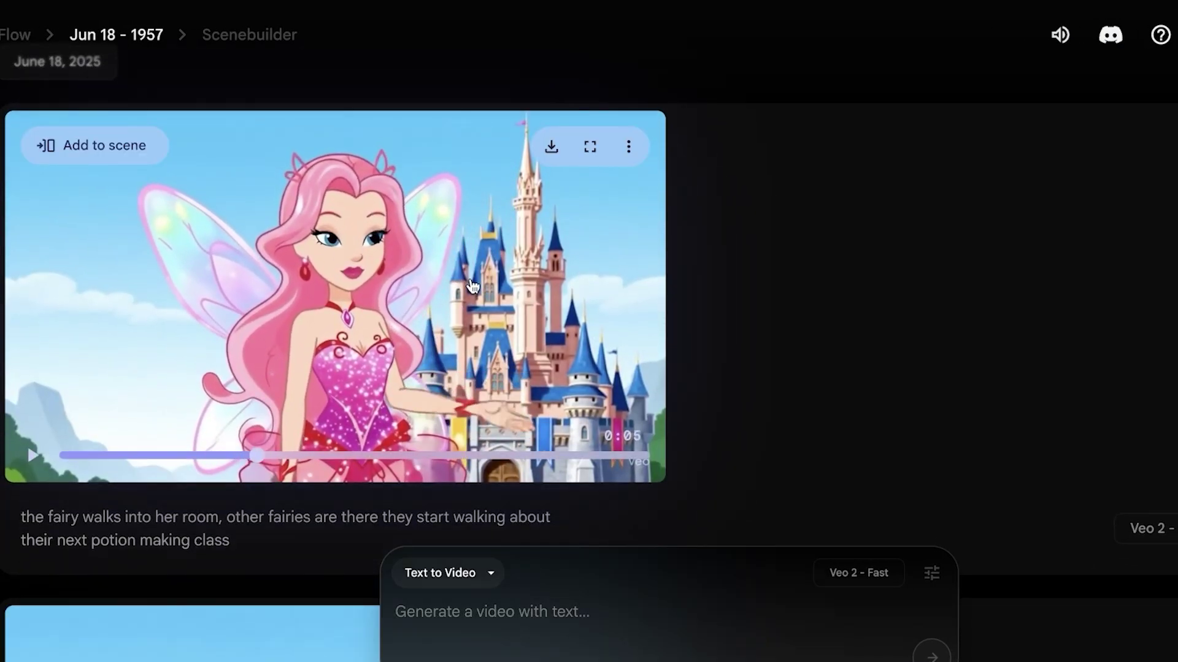
pyautogui.scroll(-8, 473, 287)
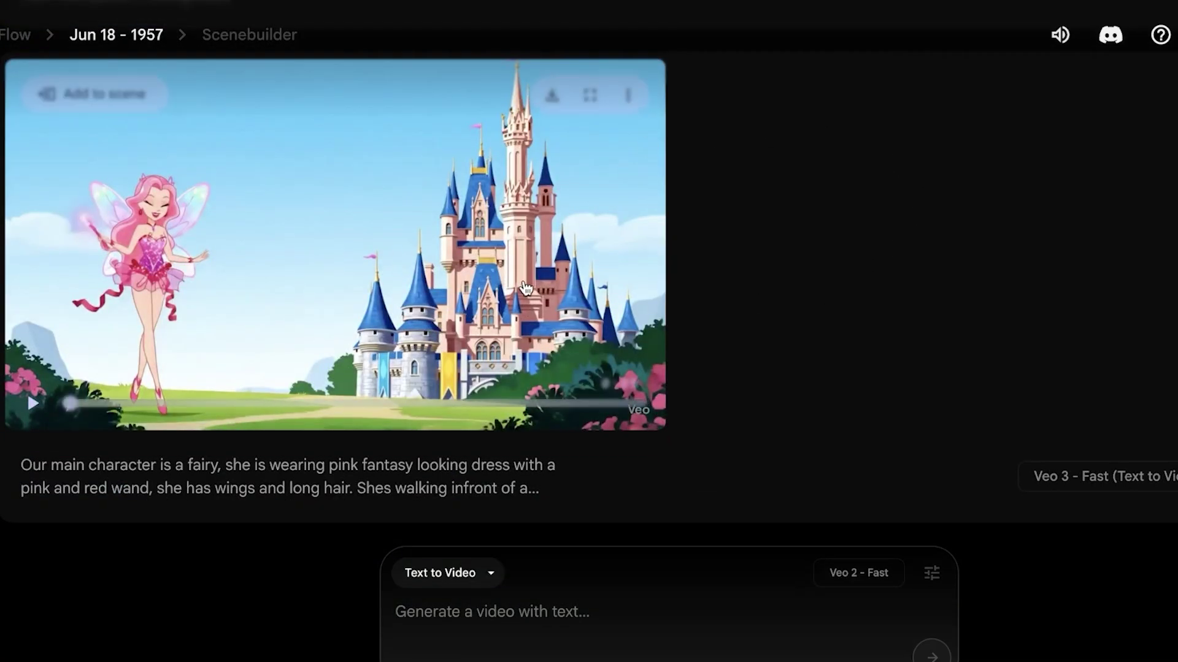
pyautogui.scroll(1, 480, 282)
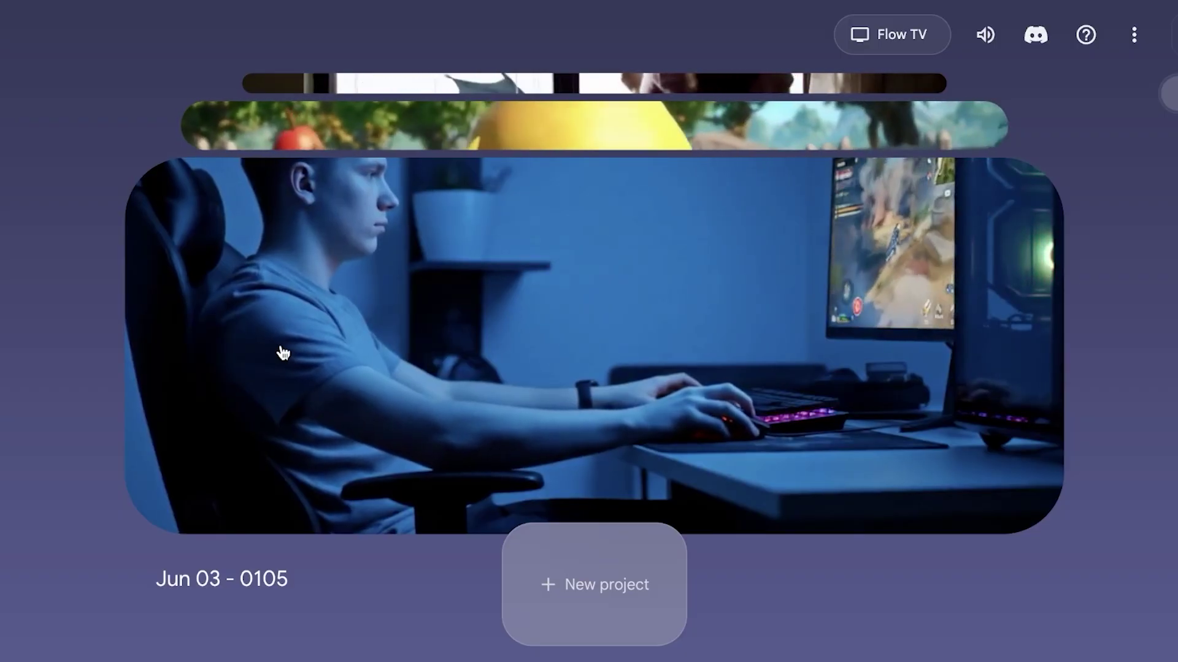
# Play the videogame clip in project Jun 03 - 0105, then go back to the carousel
pyautogui.click(283, 353)
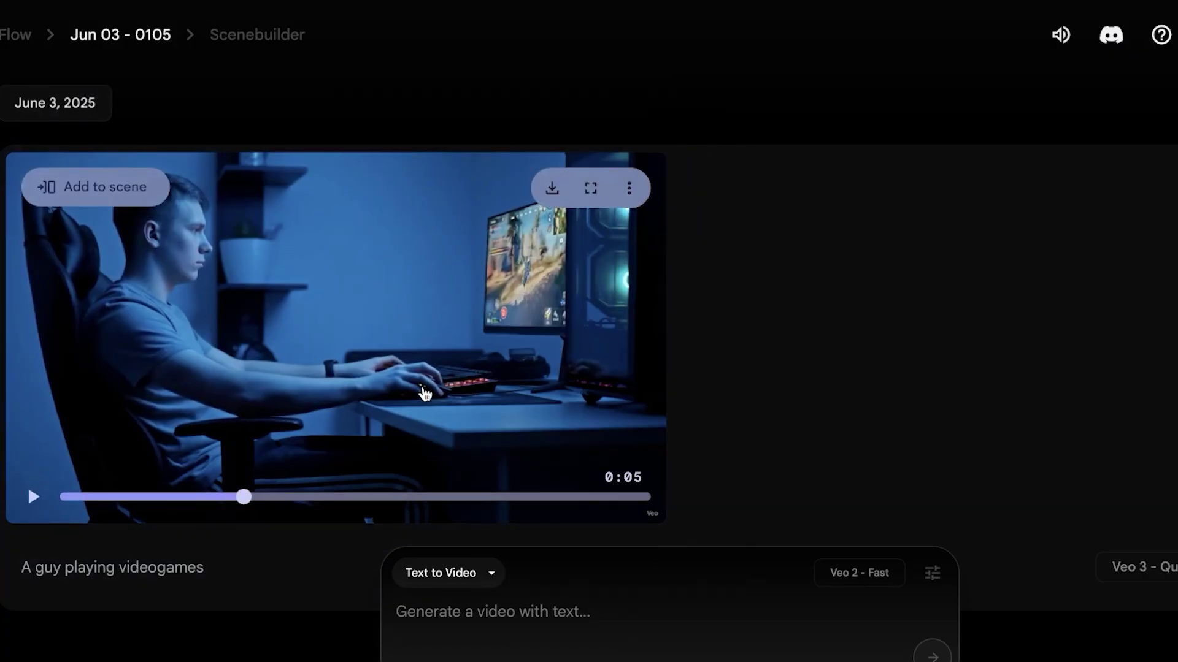
pyautogui.click(425, 393)
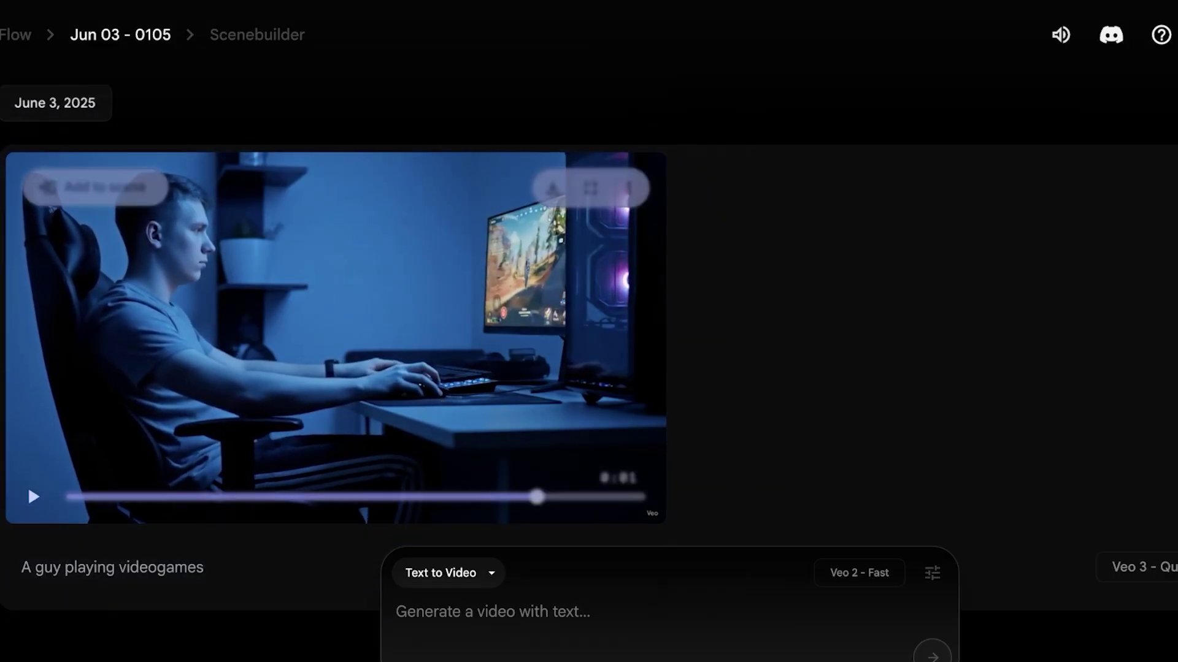
pyautogui.click(15, 44)
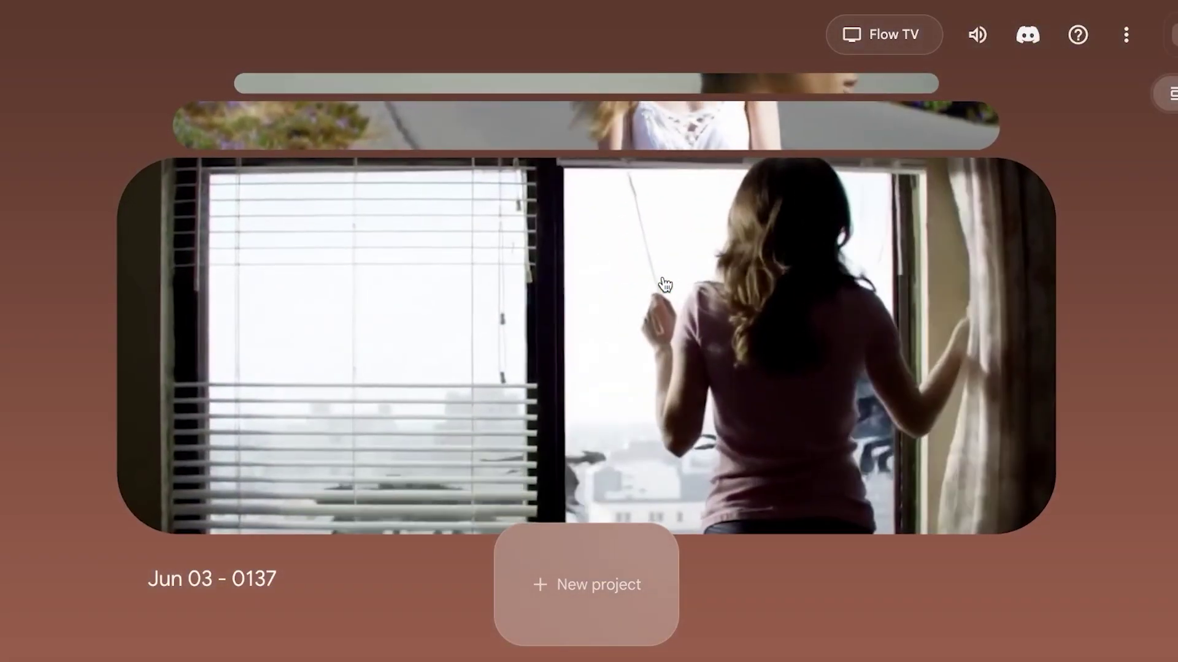
# Watch the dragon window clip in Jun 03 - 0137, then return to the carousel
pyautogui.click(1038, 190)
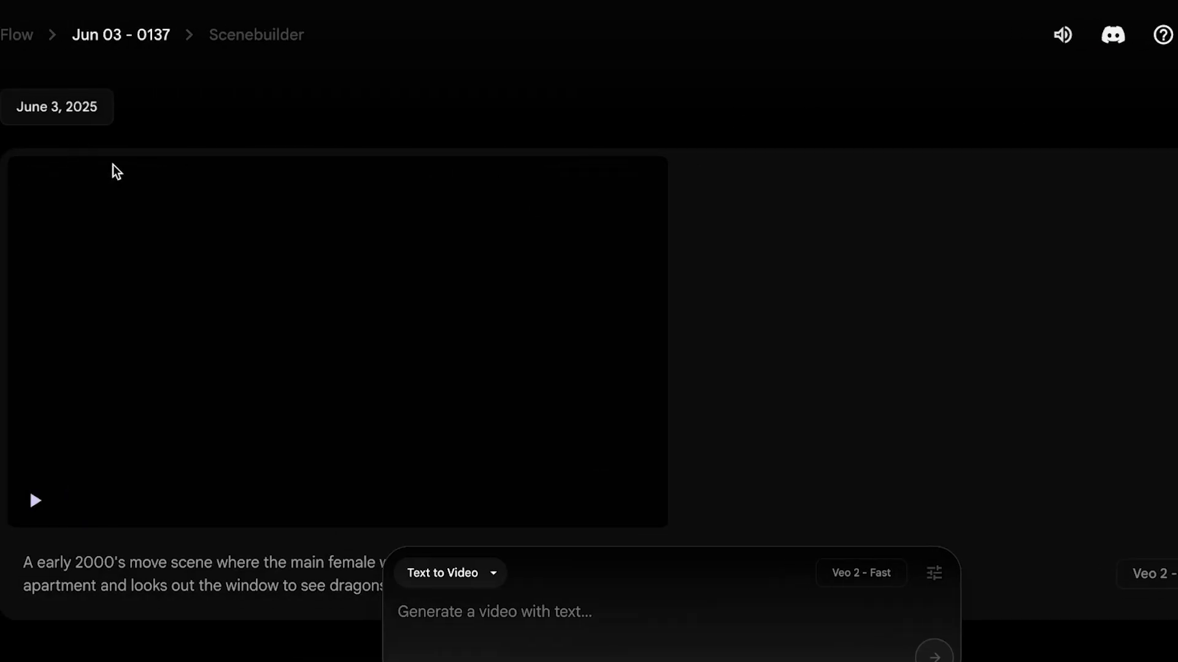
pyautogui.click(360, 372)
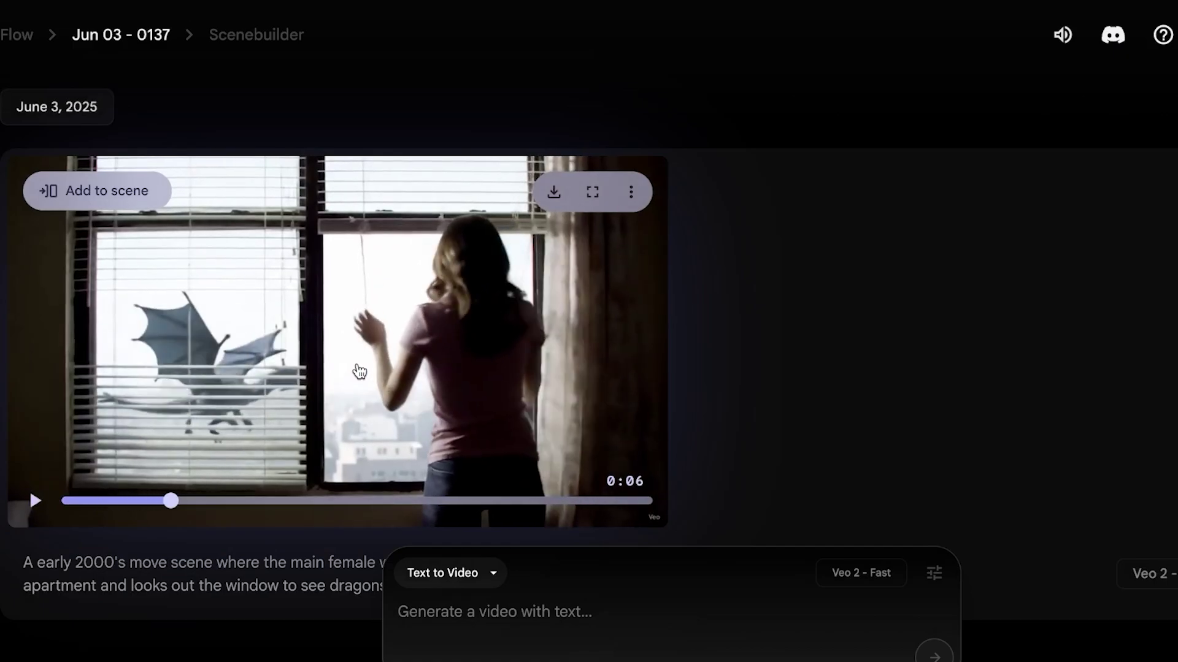
pyautogui.click(22, 36)
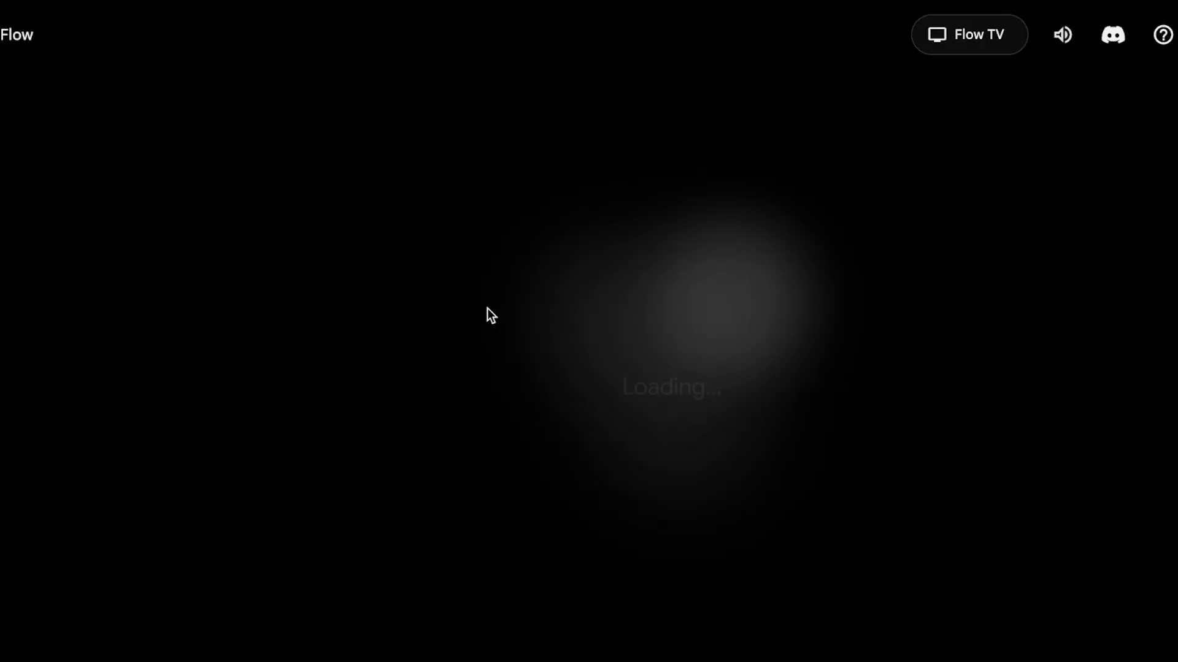
# Scroll the carousel to feature the Jun 11 - 1743 makeup-palette project
pyautogui.scroll(3, 737, 324)
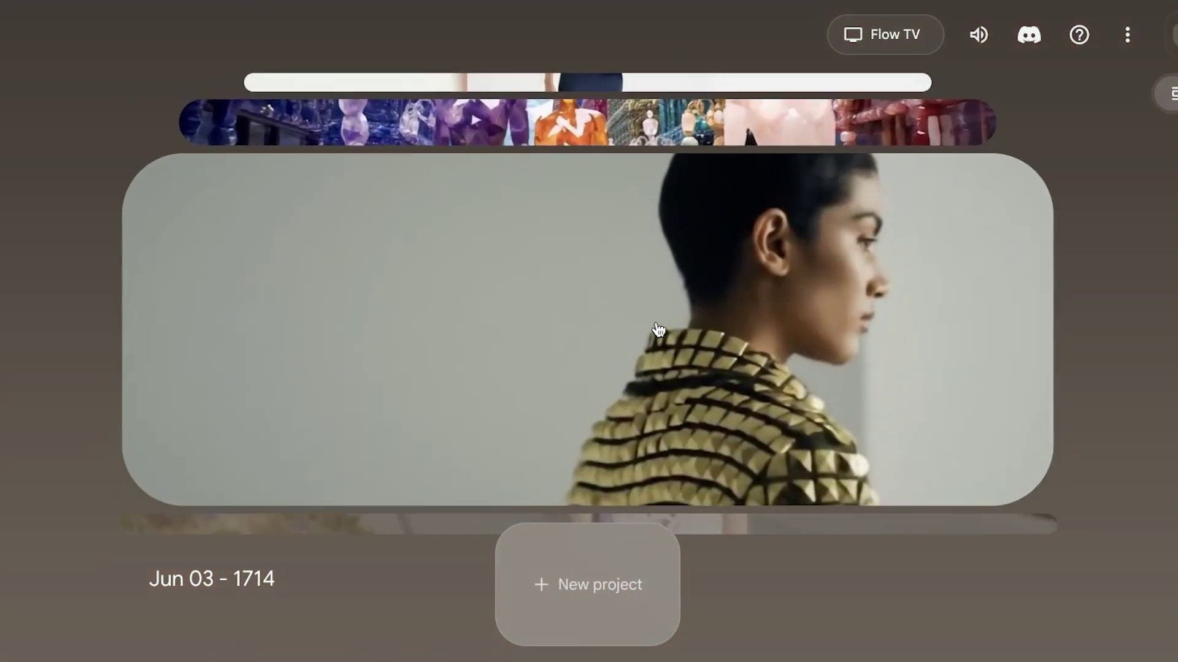
pyautogui.scroll(2, 657, 332)
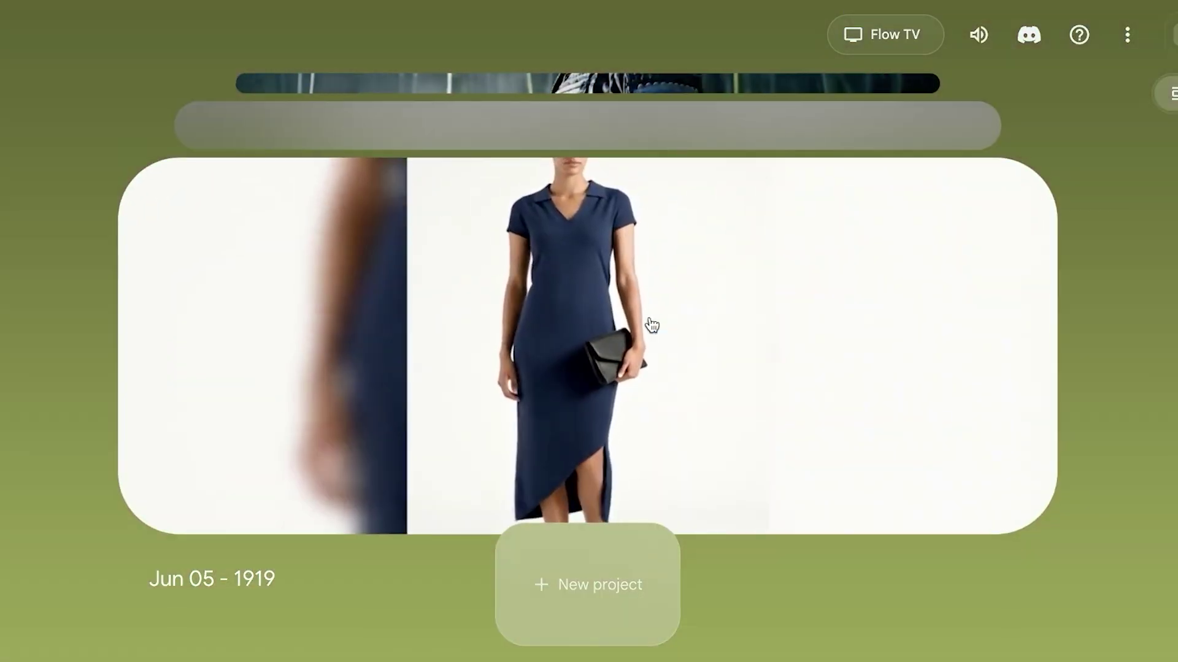
pyautogui.scroll(3, 655, 331)
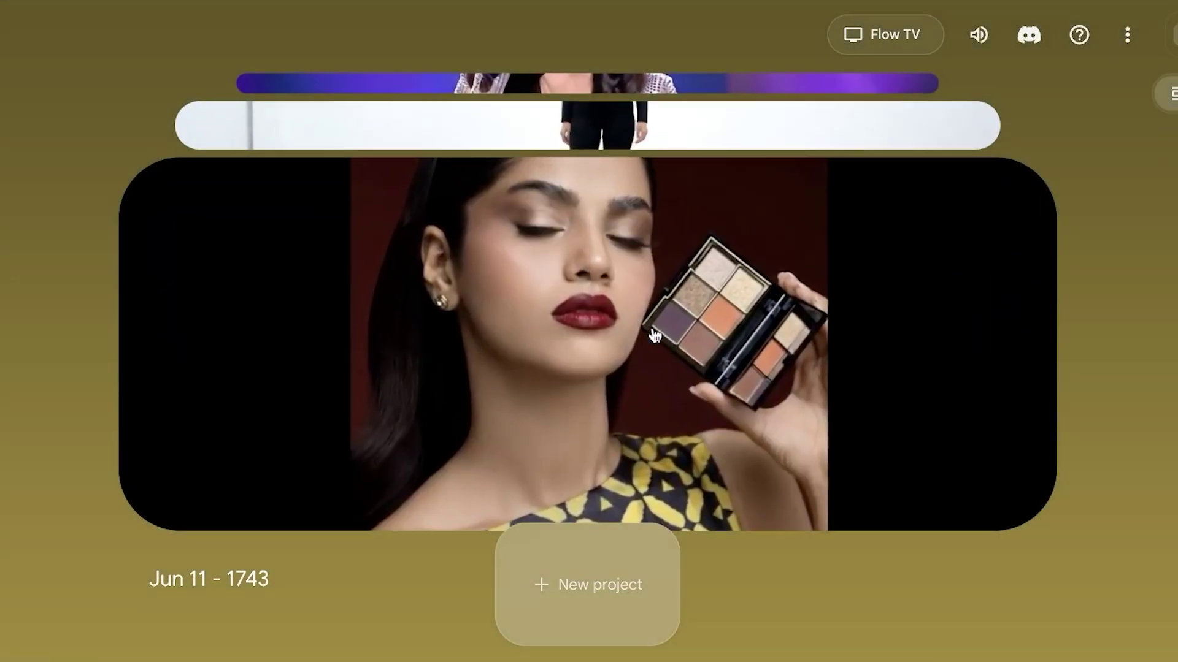
# Open project Jun 11 - 1743 to view its eyeshadow-palette clip and prompt
pyautogui.click(655, 334)
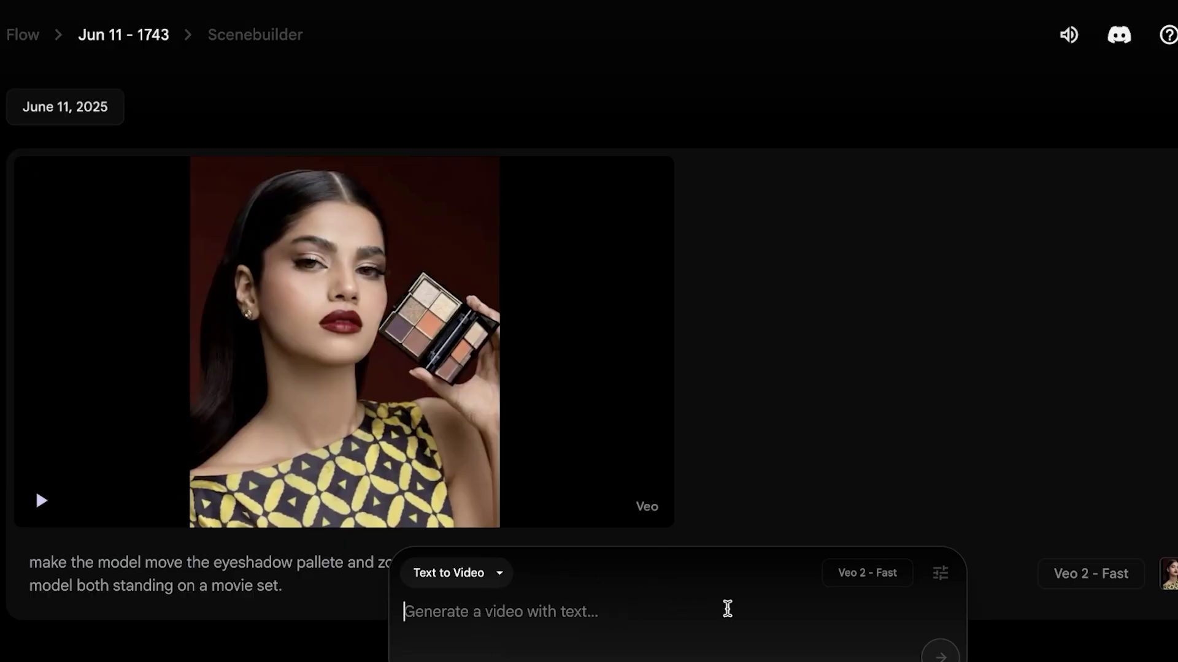
pyautogui.click(941, 576)
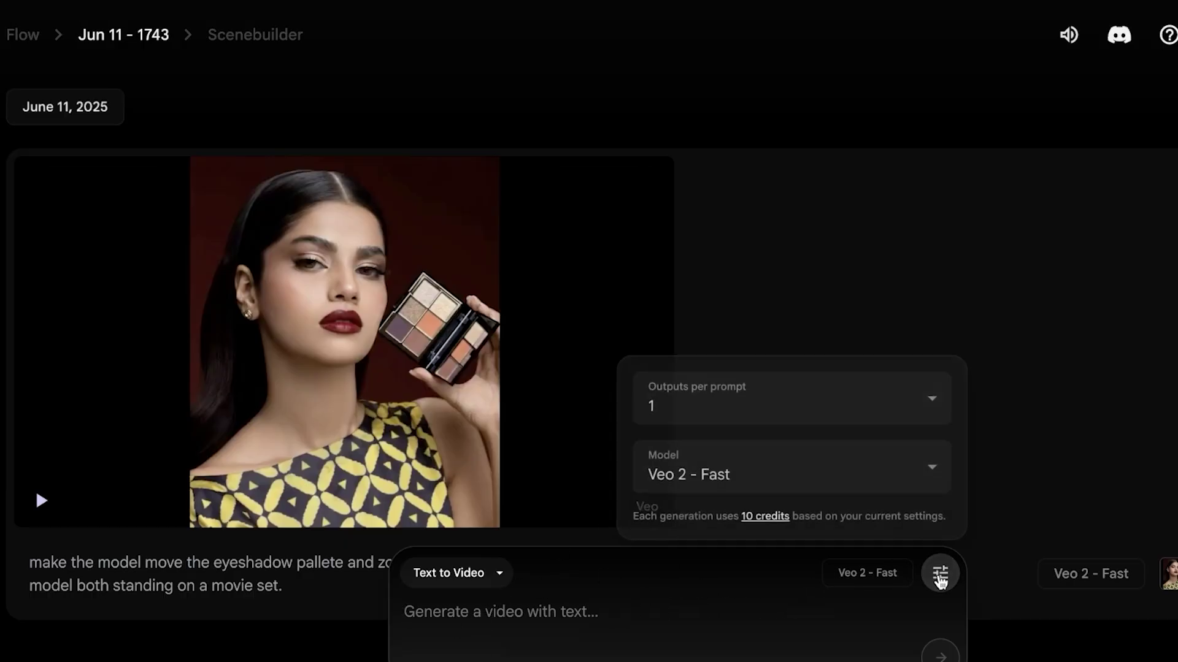
pyautogui.click(833, 451)
pyautogui.click(833, 450)
pyautogui.click(735, 386)
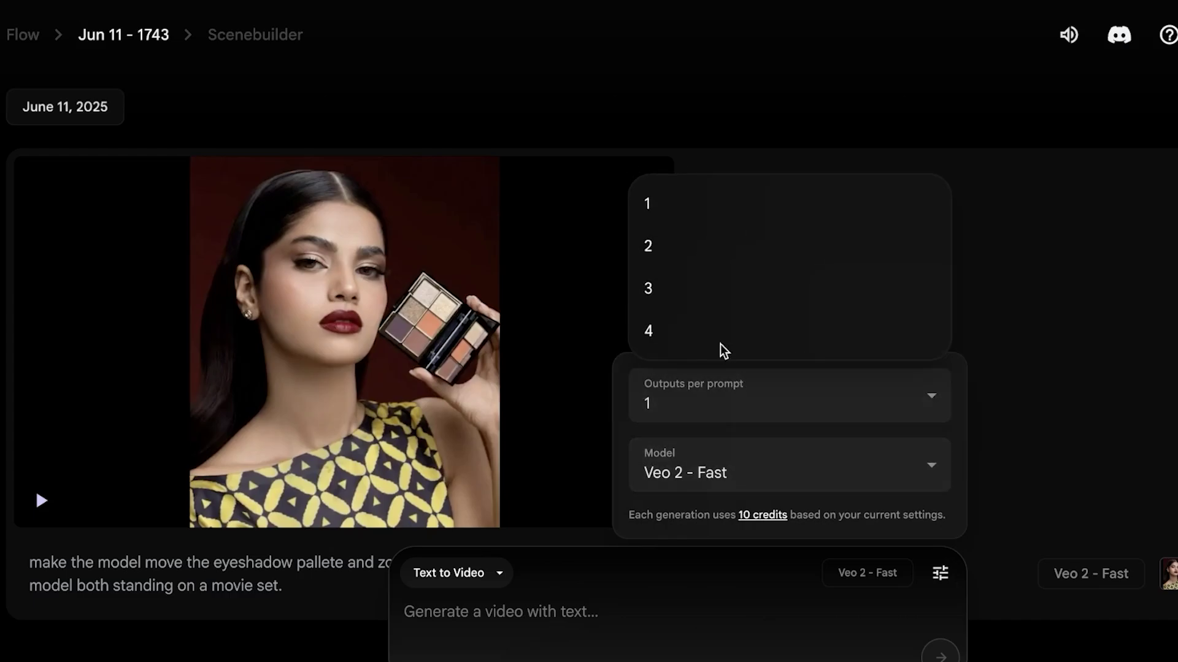
pyautogui.click(667, 403)
pyautogui.click(672, 448)
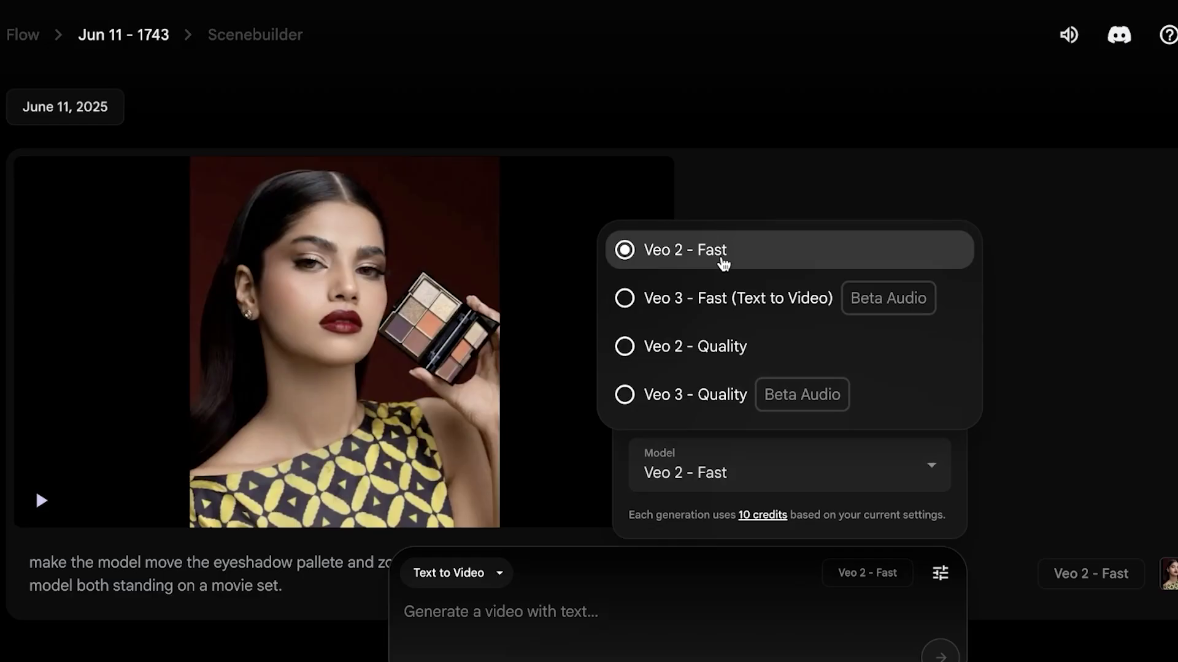
pyautogui.click(722, 299)
pyautogui.click(681, 481)
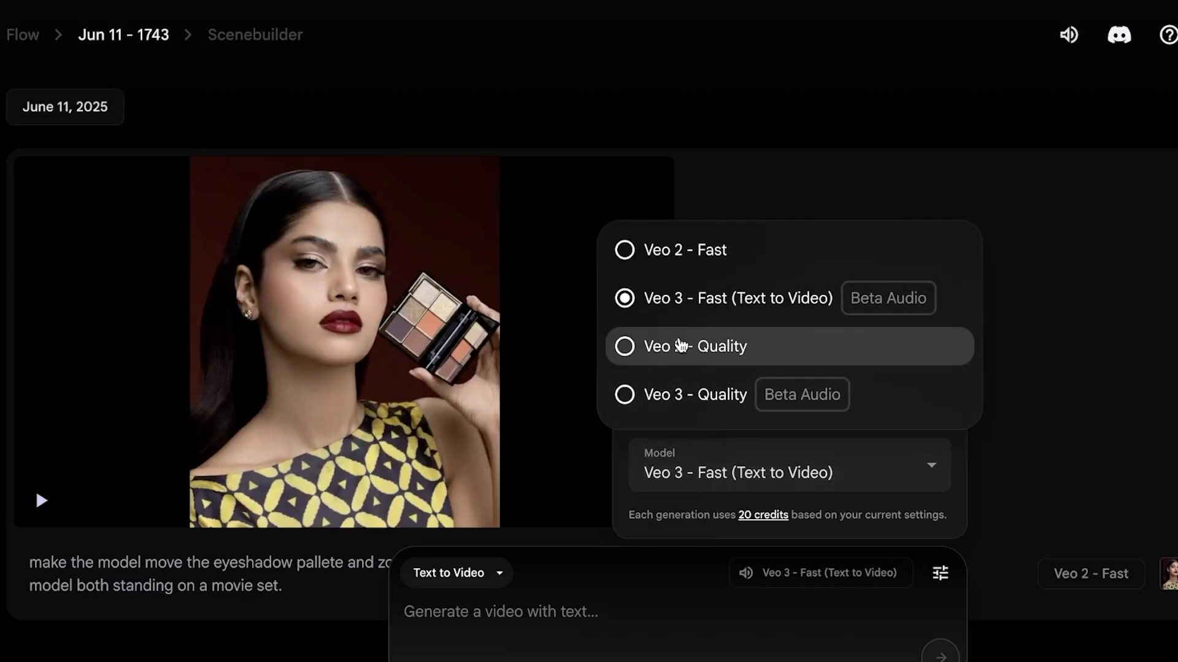
pyautogui.click(679, 342)
pyautogui.click(673, 470)
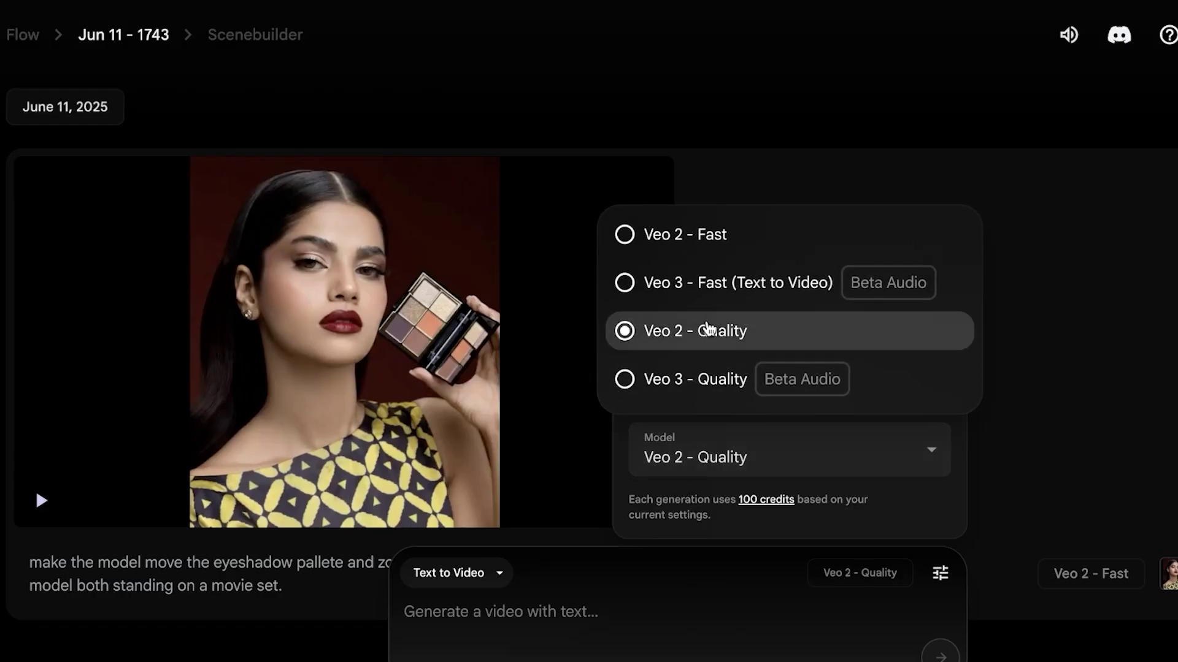
pyautogui.click(704, 381)
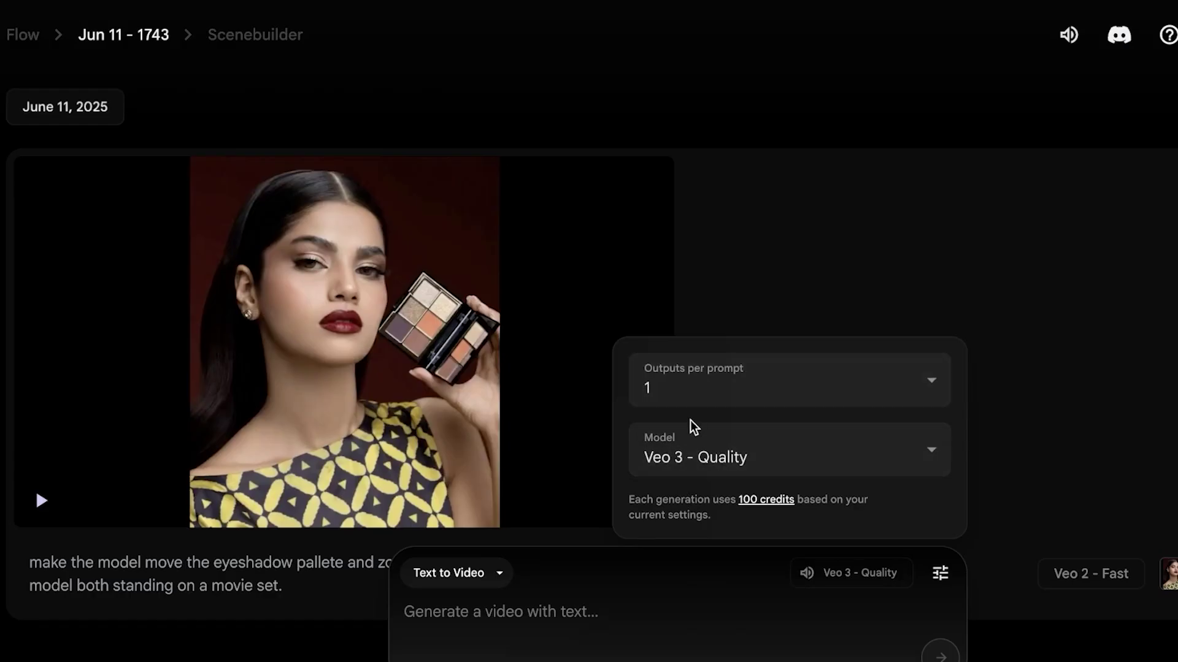
pyautogui.click(703, 462)
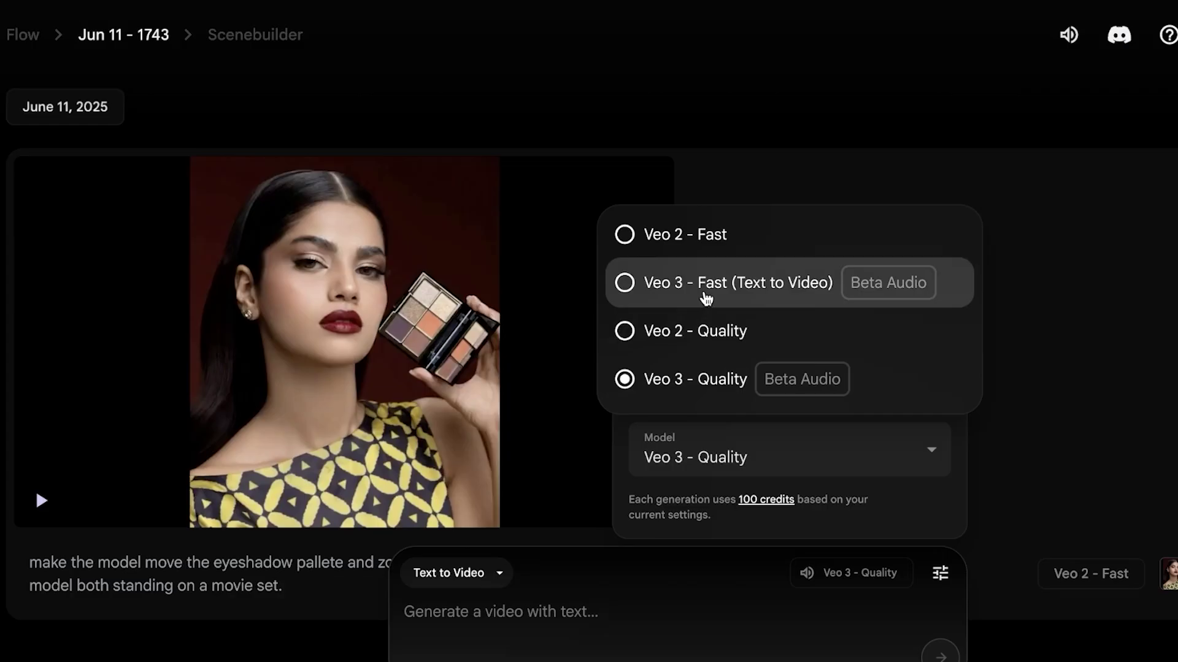
pyautogui.click(705, 288)
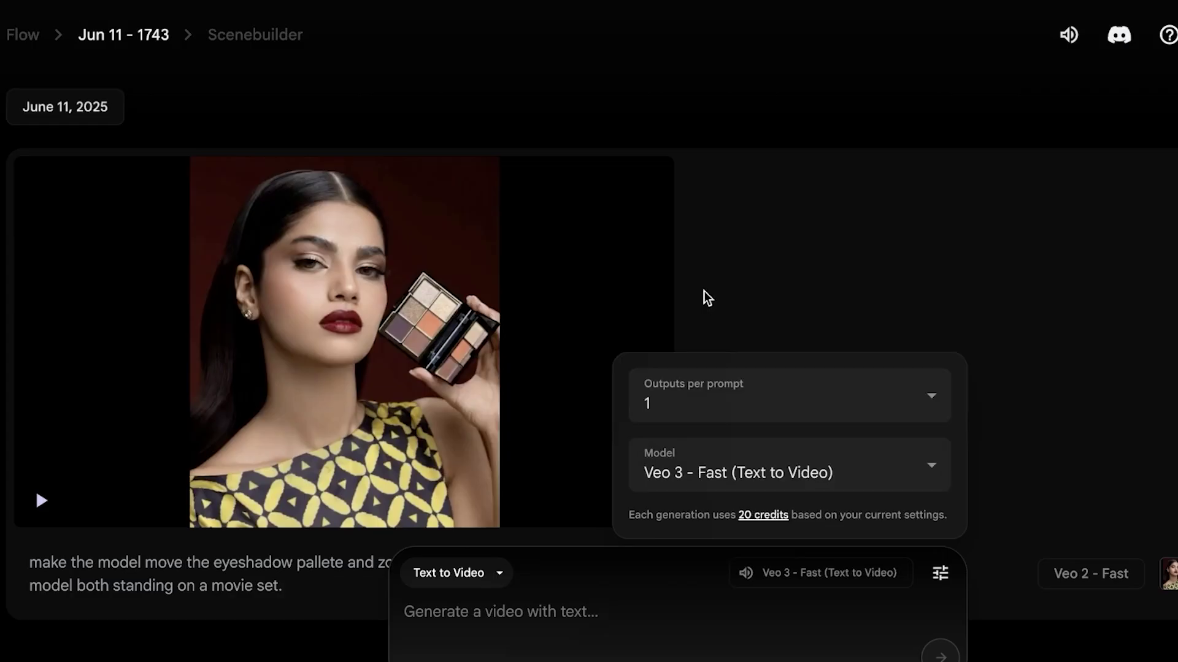
pyautogui.click(721, 484)
pyautogui.click(672, 243)
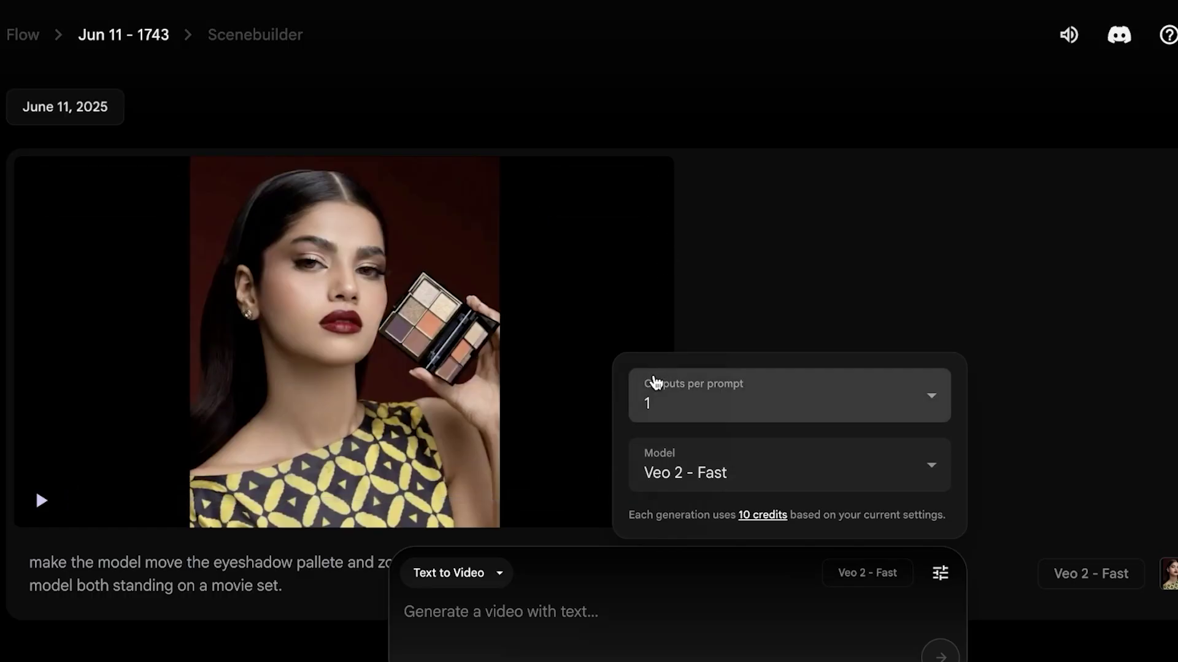
# Close the generation settings popover and scroll through the home project carousel
pyautogui.click(911, 191)
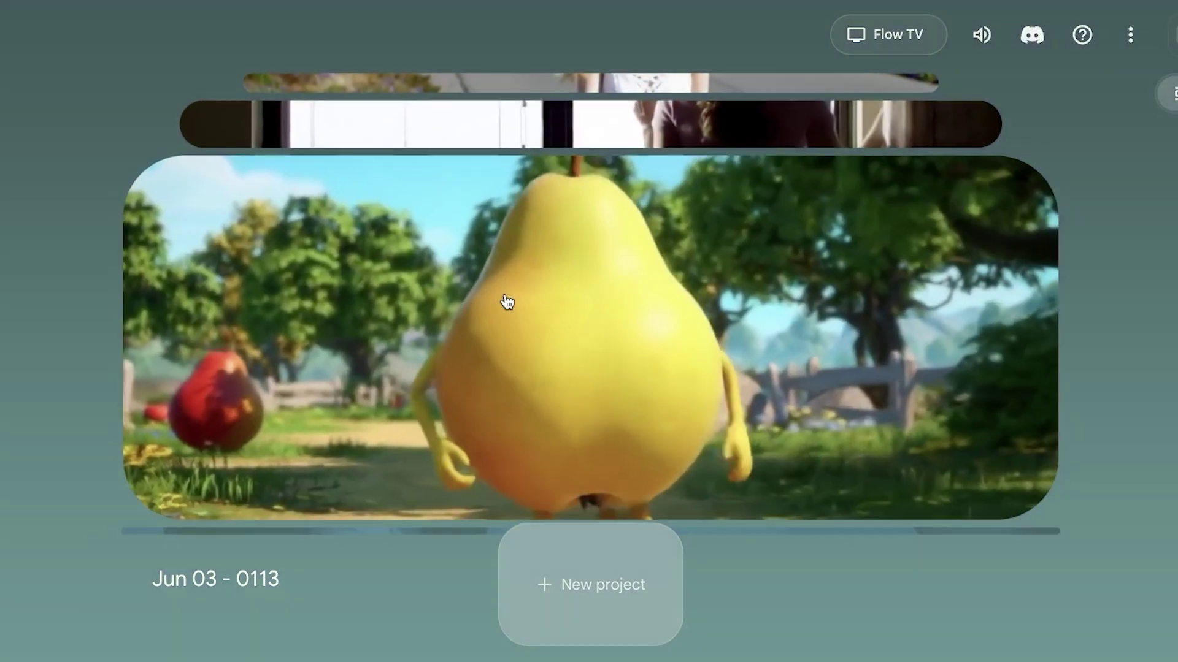
pyautogui.scroll(-2, 502, 316)
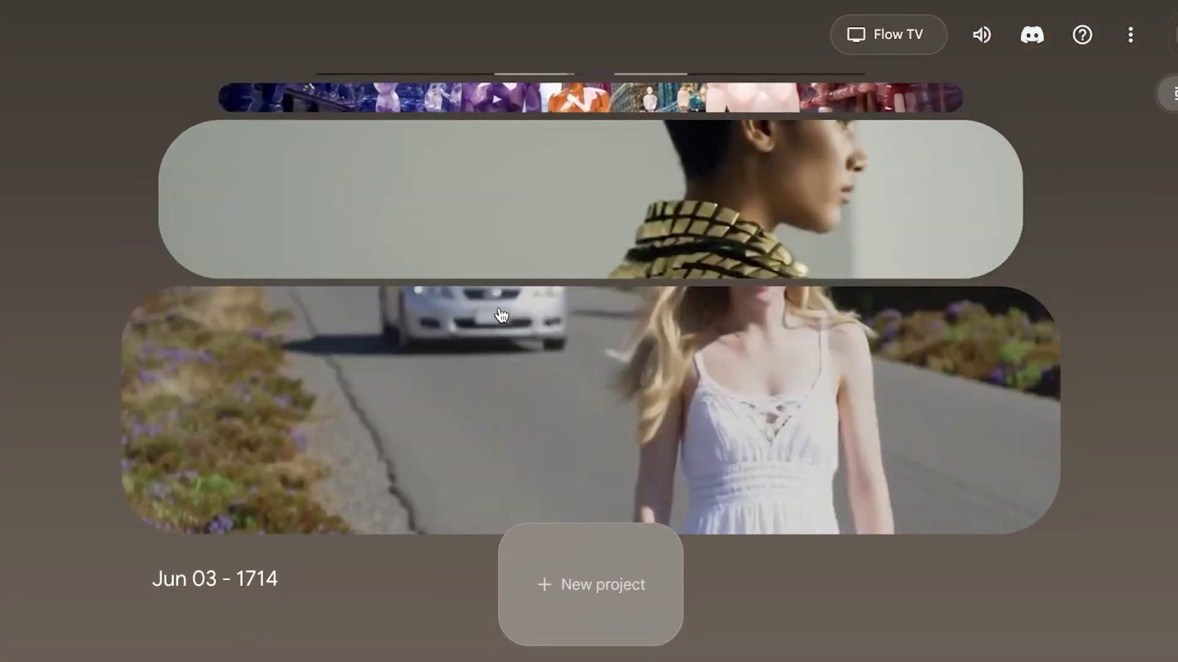
pyautogui.scroll(1, 501, 319)
pyautogui.scroll(-4, 501, 320)
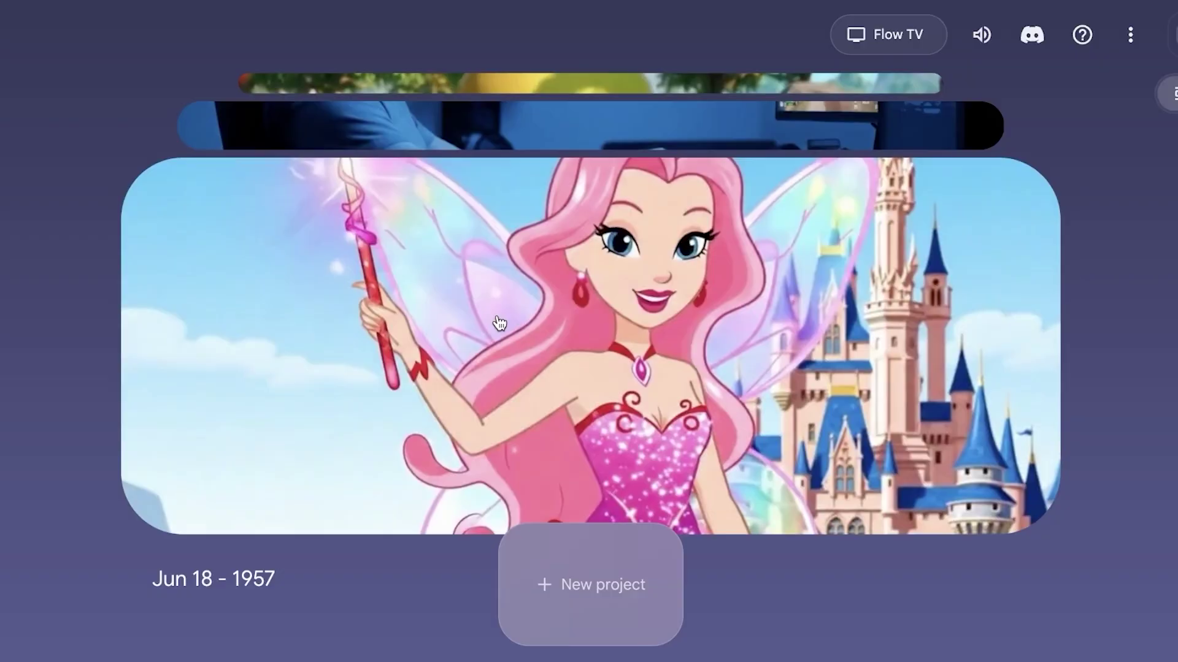
pyautogui.scroll(-1, 429, 308)
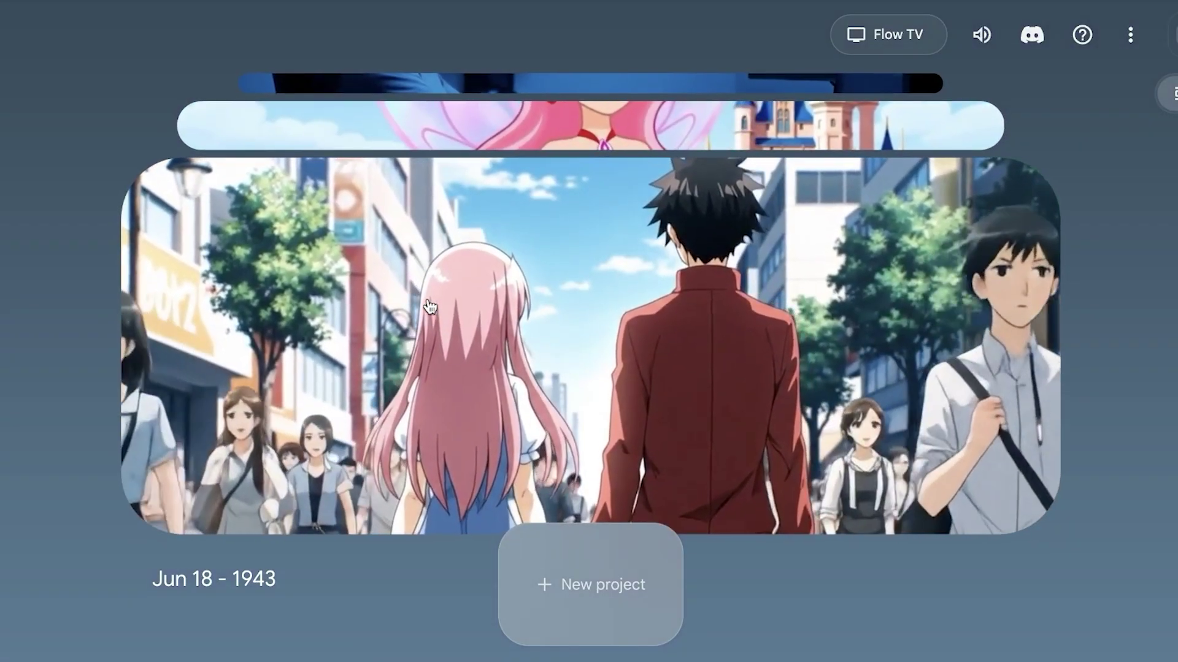
pyautogui.scroll(-1, 429, 307)
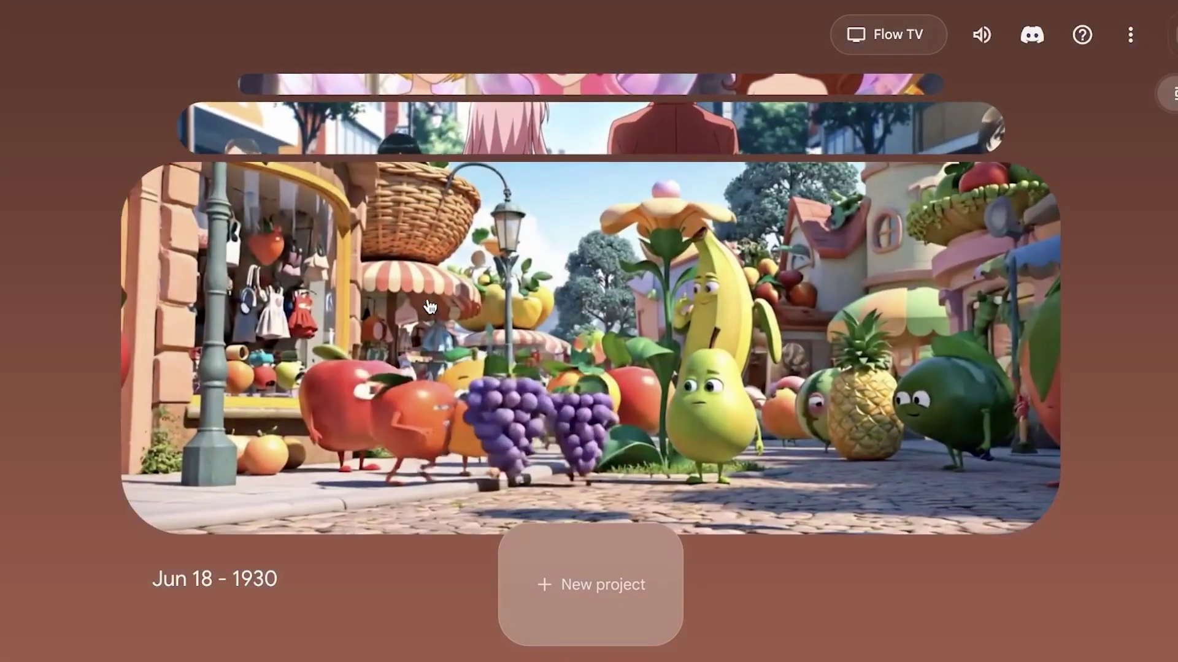
# Open the Jun 18 - 1930 fruit-world project and scroll through its walking-fruits clip and prompt
pyautogui.click(695, 324)
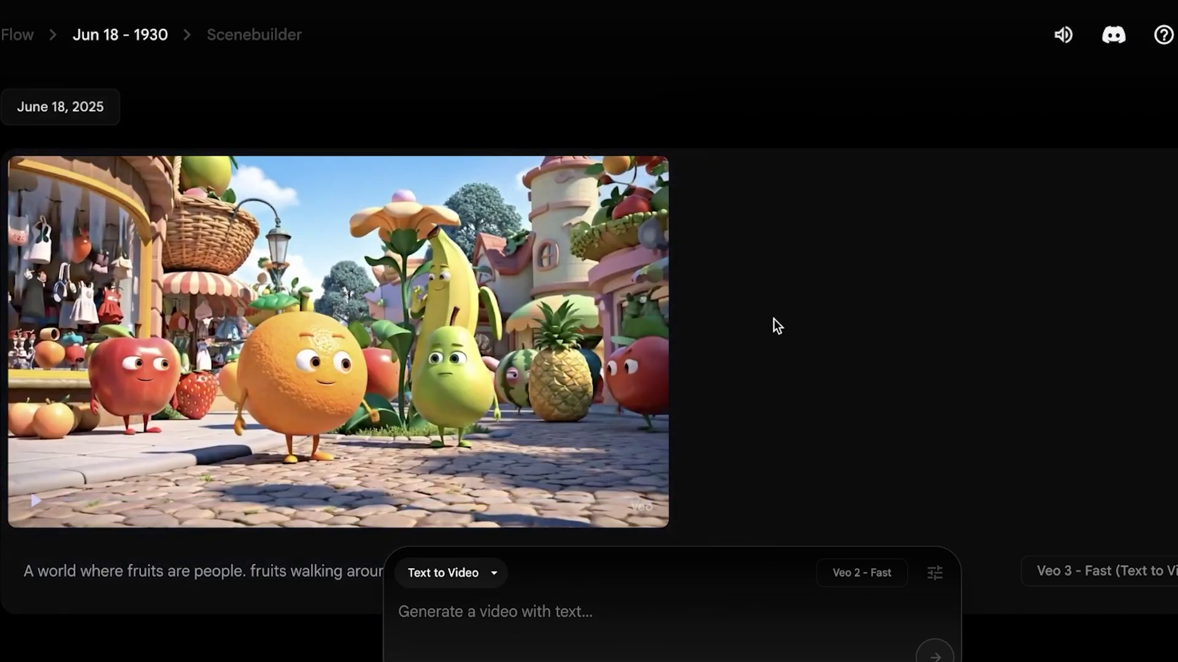
pyautogui.scroll(-2, 463, 337)
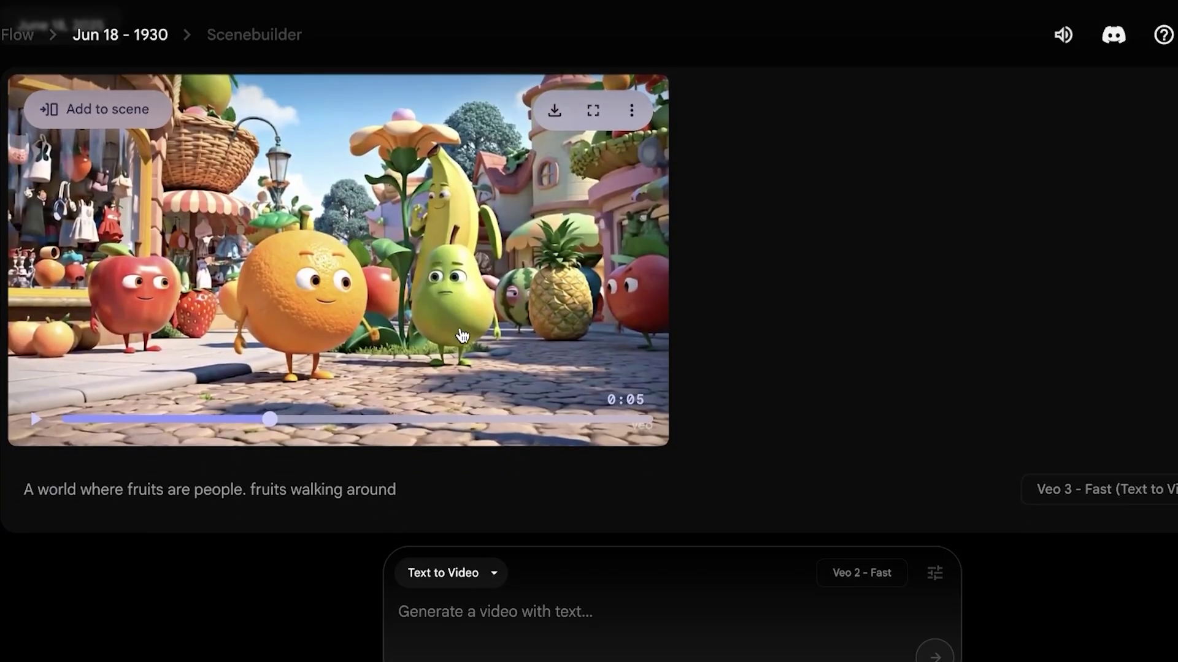
pyautogui.scroll(2, 463, 336)
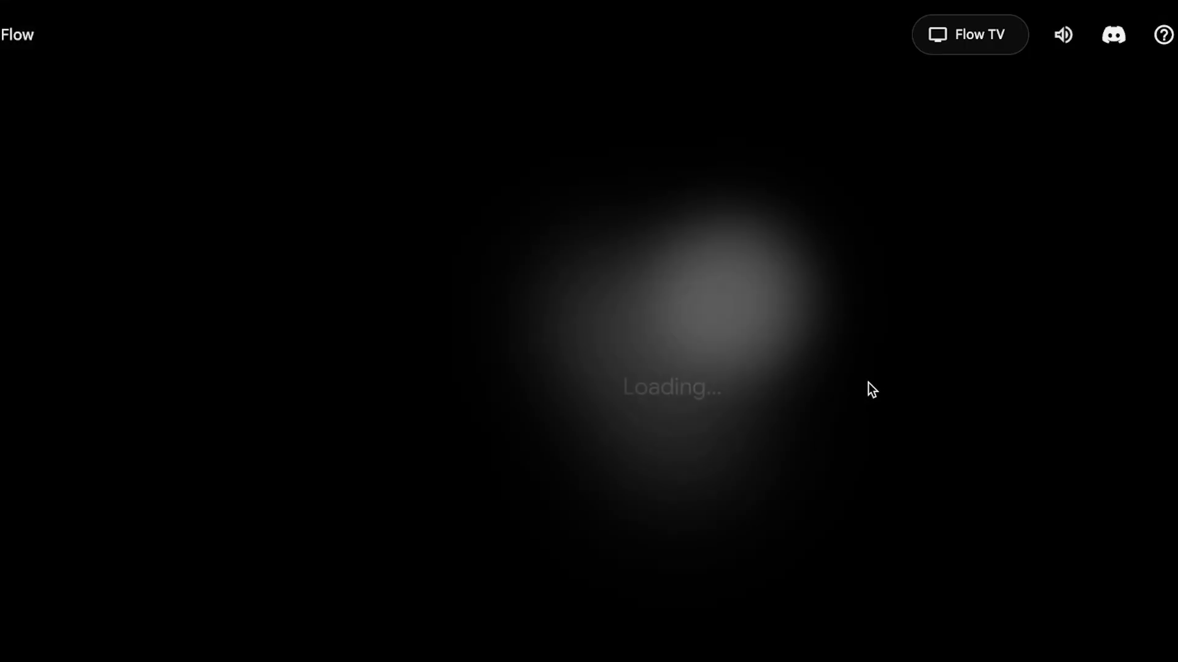
# Scroll the home carousel to the Jun 05 - 1855 gem-city card and open it
pyautogui.scroll(2, 791, 393)
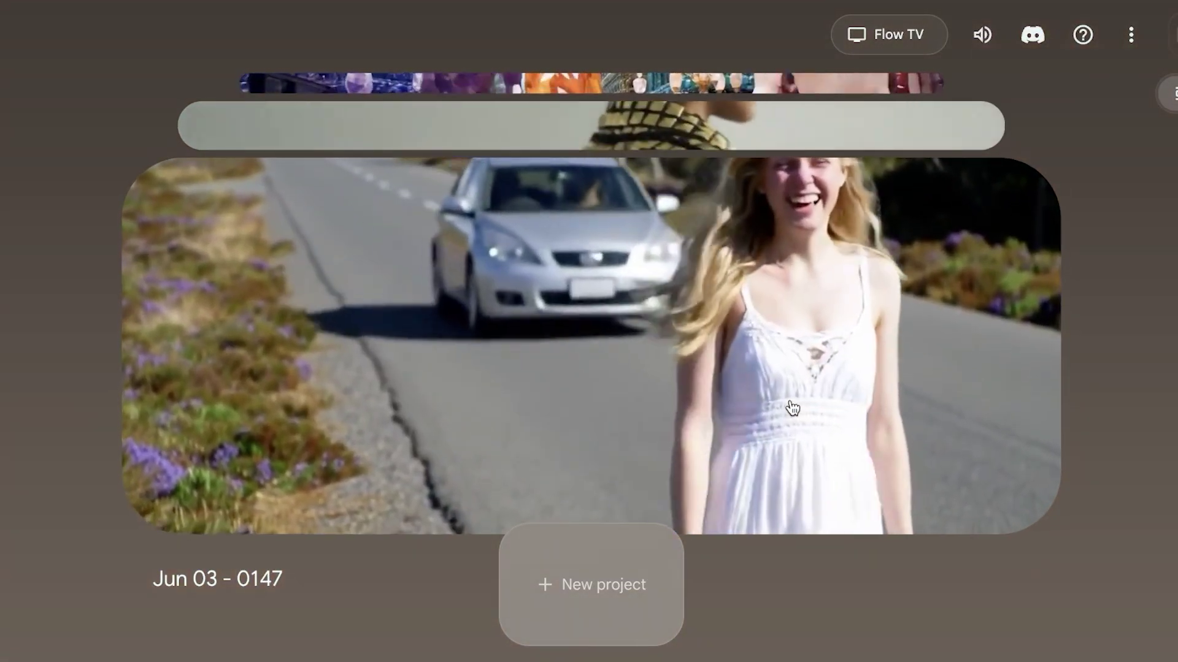
pyautogui.scroll(1, 789, 410)
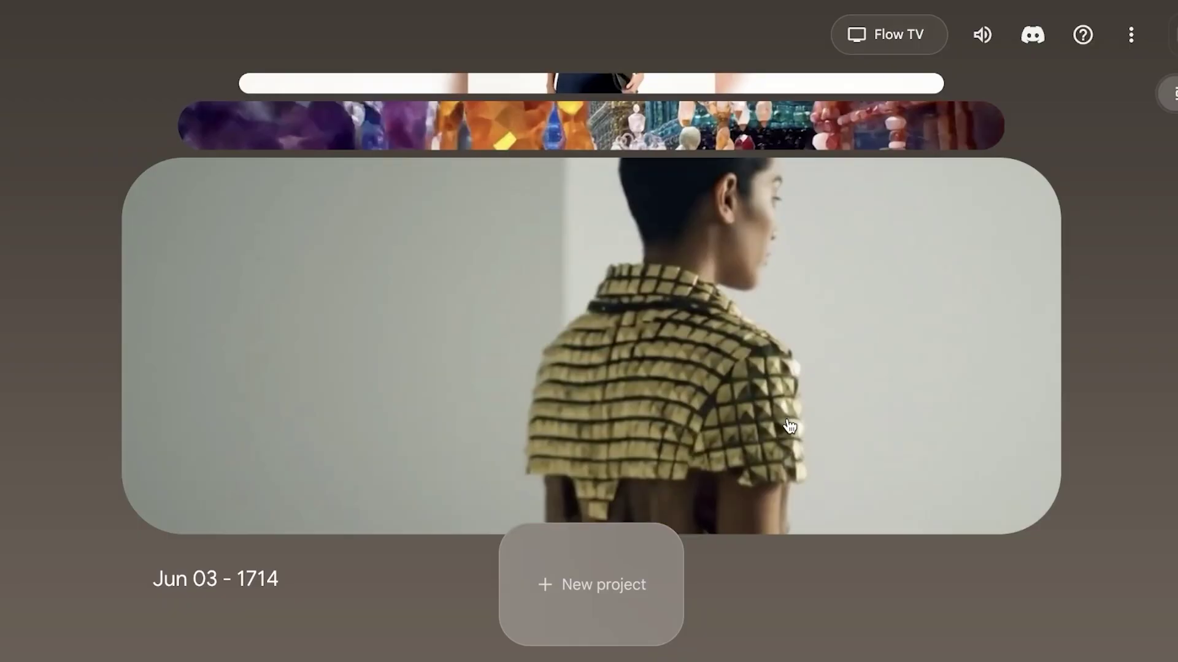
pyautogui.scroll(1, 776, 423)
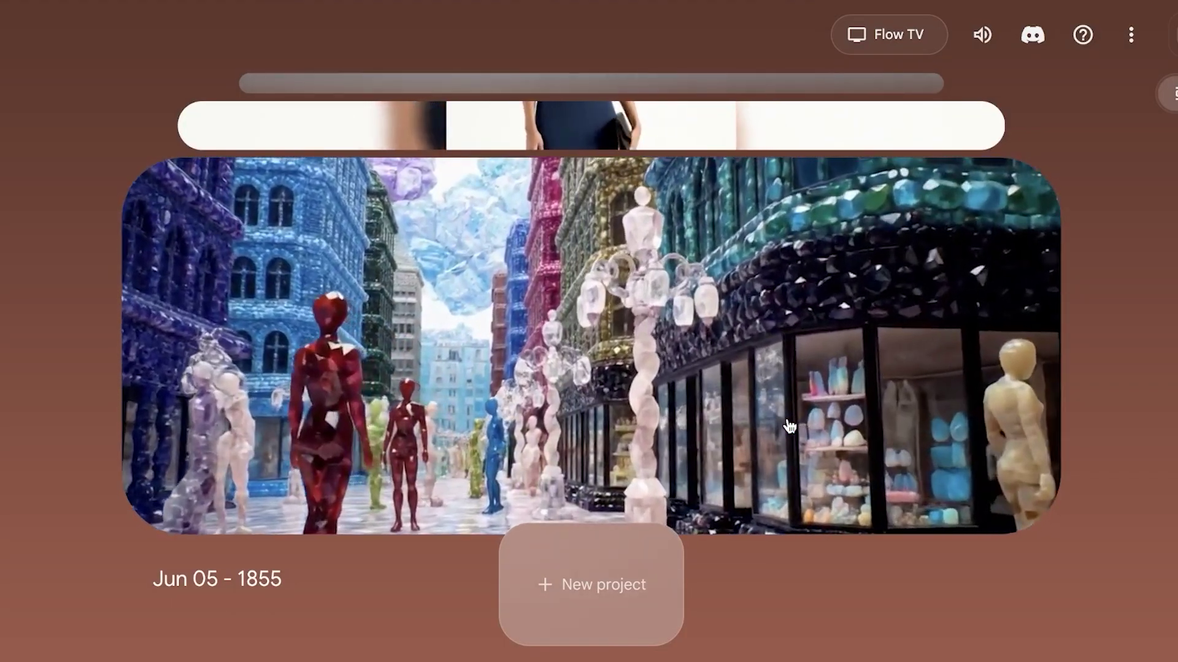
pyautogui.click(789, 424)
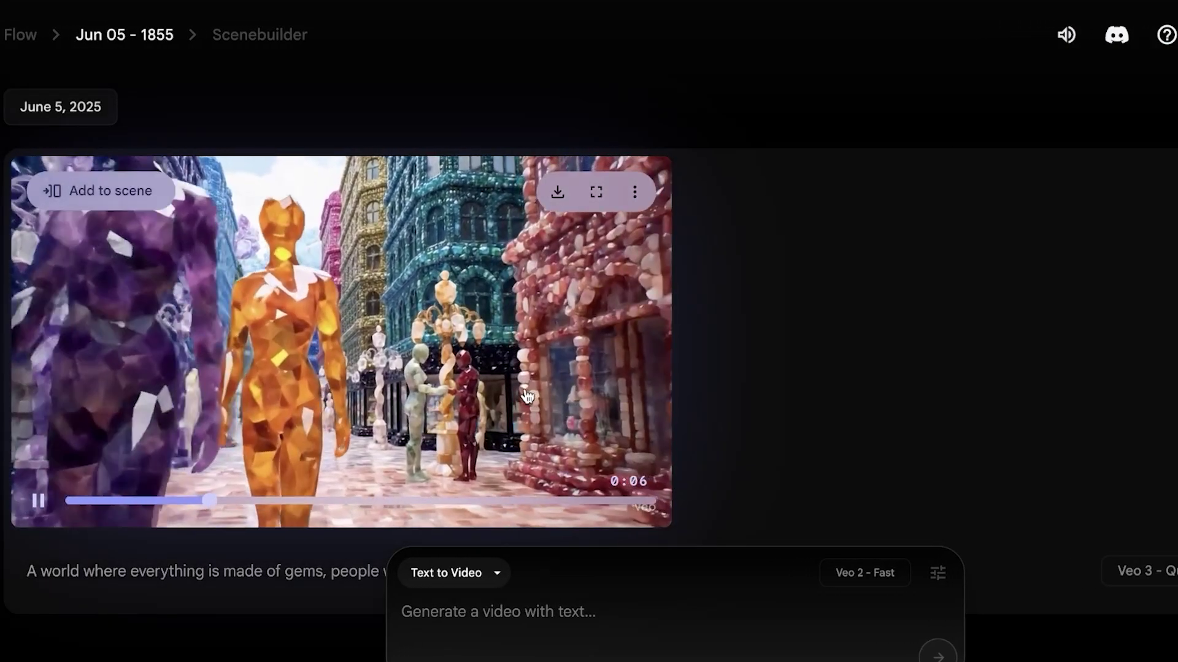
# Pause, resume, then pause again the gemstone-street clip in Jun 05 - 1855
pyautogui.click(310, 333)
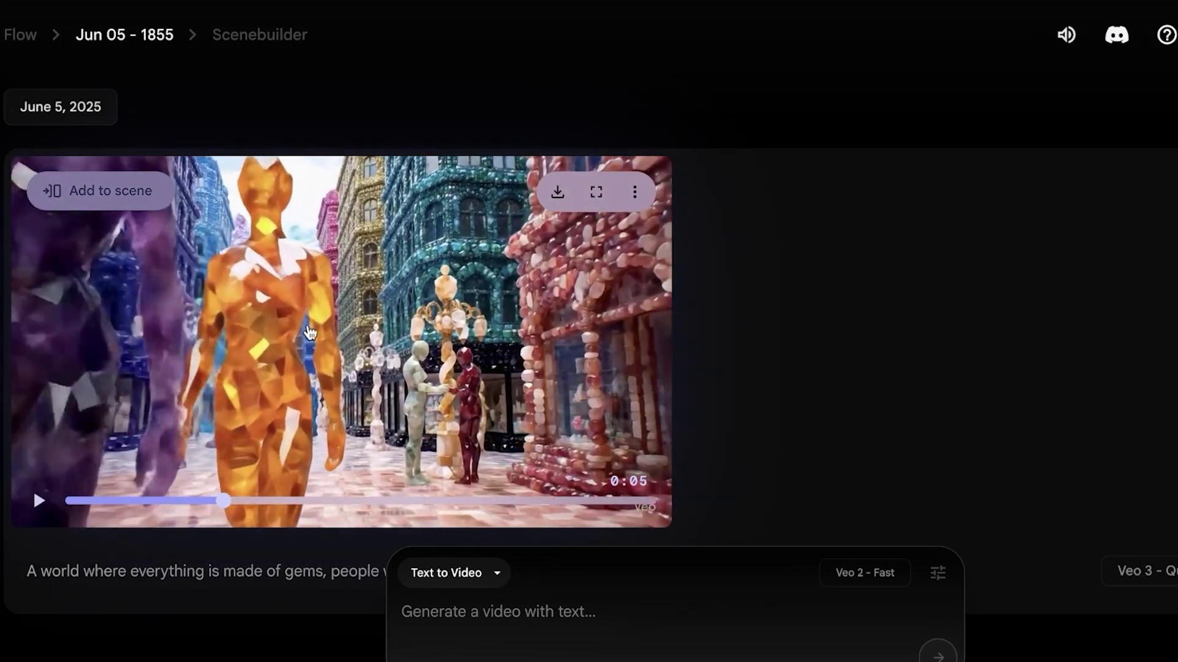
pyautogui.click(375, 375)
pyautogui.click(338, 342)
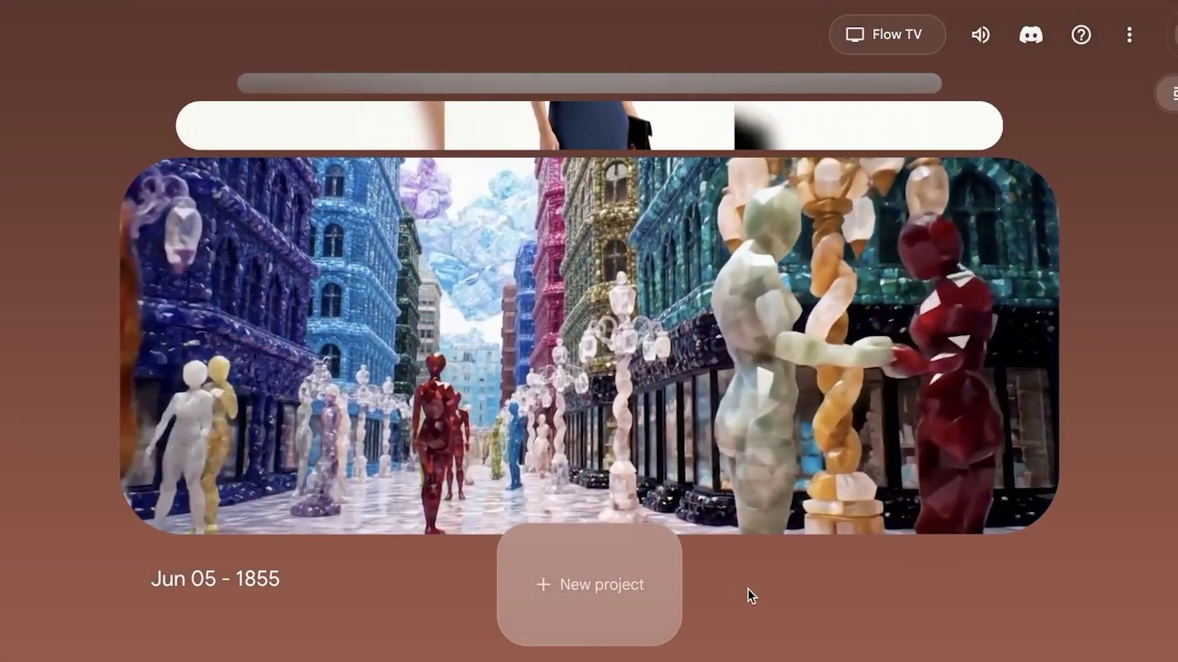
# Scroll the carousel until the Jun 11 - 1748 black-jumpsuit card is the main card
pyautogui.scroll(3, 748, 589)
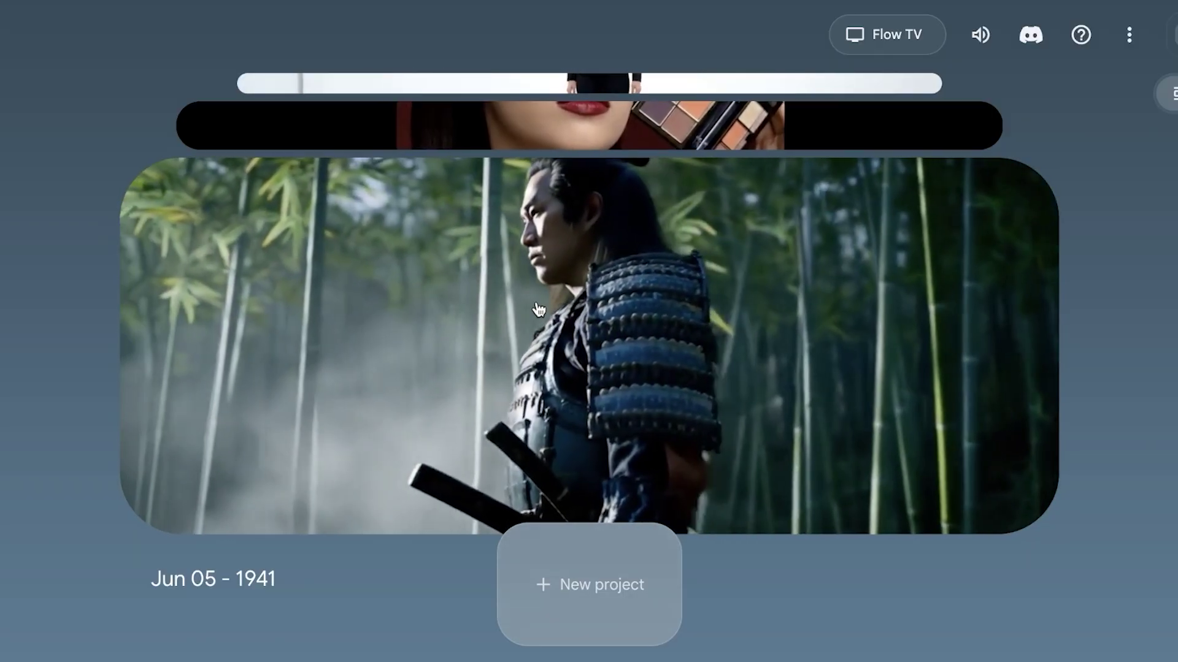
pyautogui.scroll(2, 531, 312)
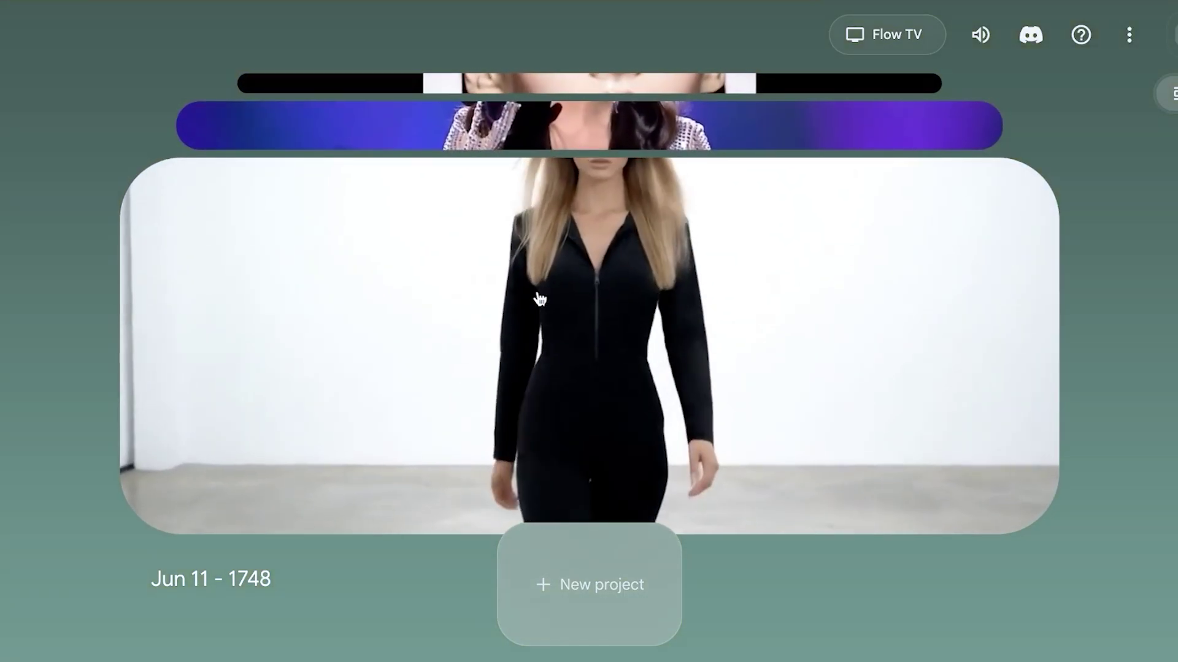
# Open the Jun 11 - 1748 project and scroll down to the beige-outfit clip
pyautogui.click(539, 287)
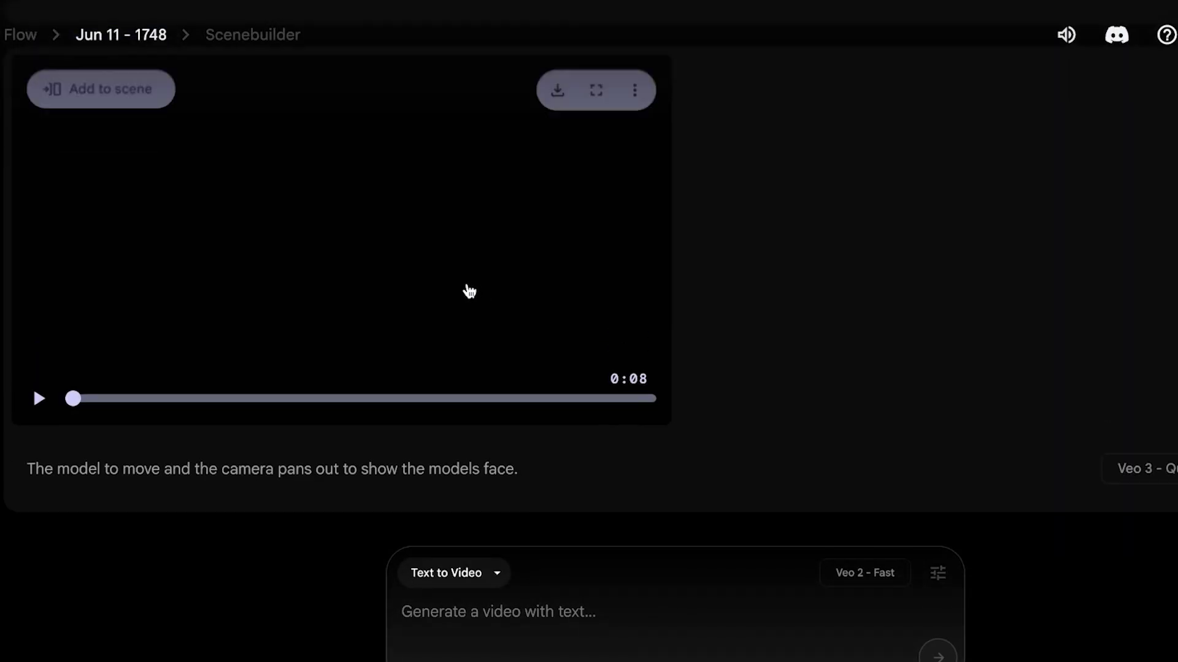
pyautogui.scroll(8, 473, 295)
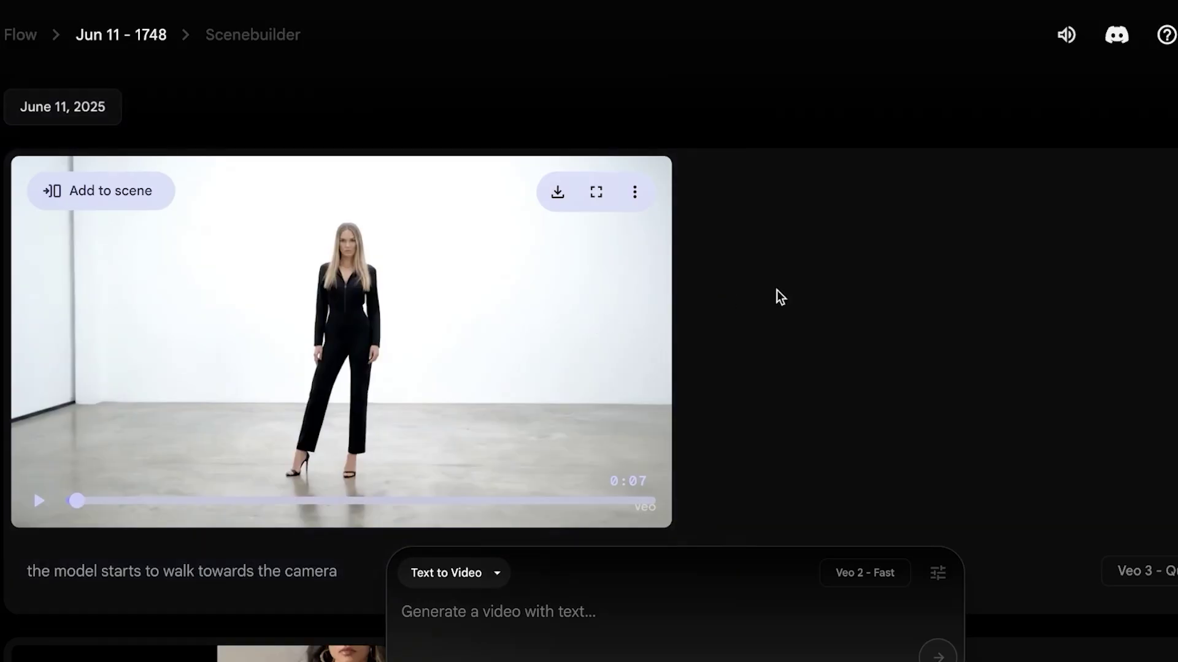
pyautogui.scroll(-10, 775, 289)
pyautogui.scroll(3, 324, 284)
pyautogui.scroll(-3, 344, 334)
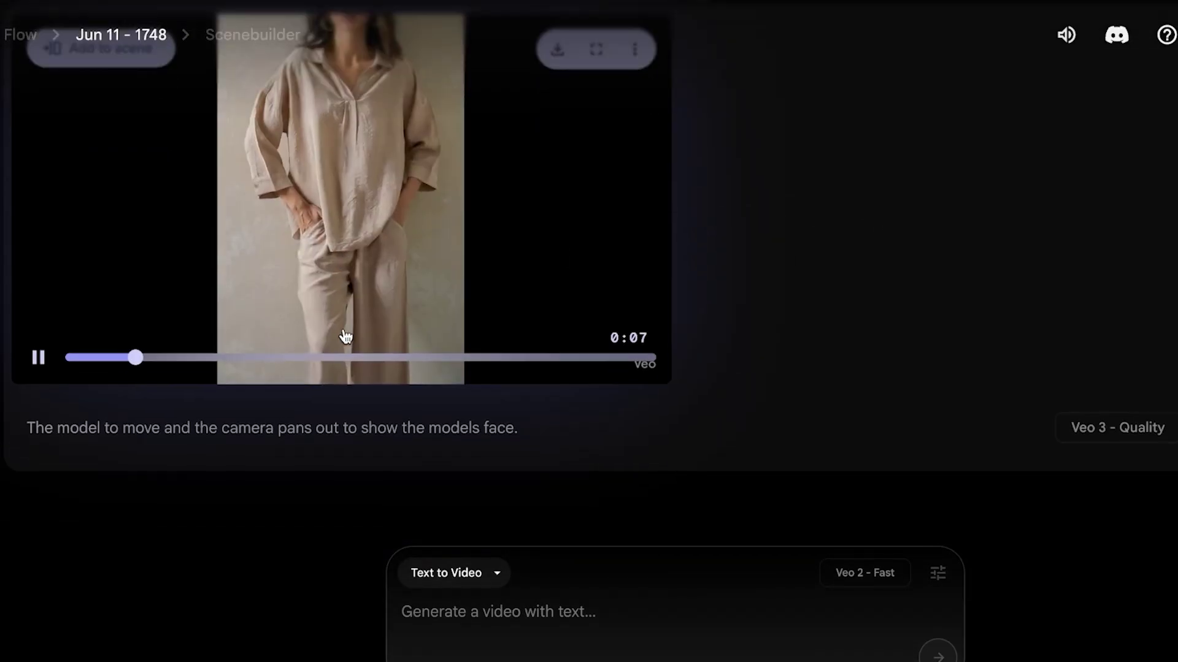
pyautogui.scroll(1, 365, 264)
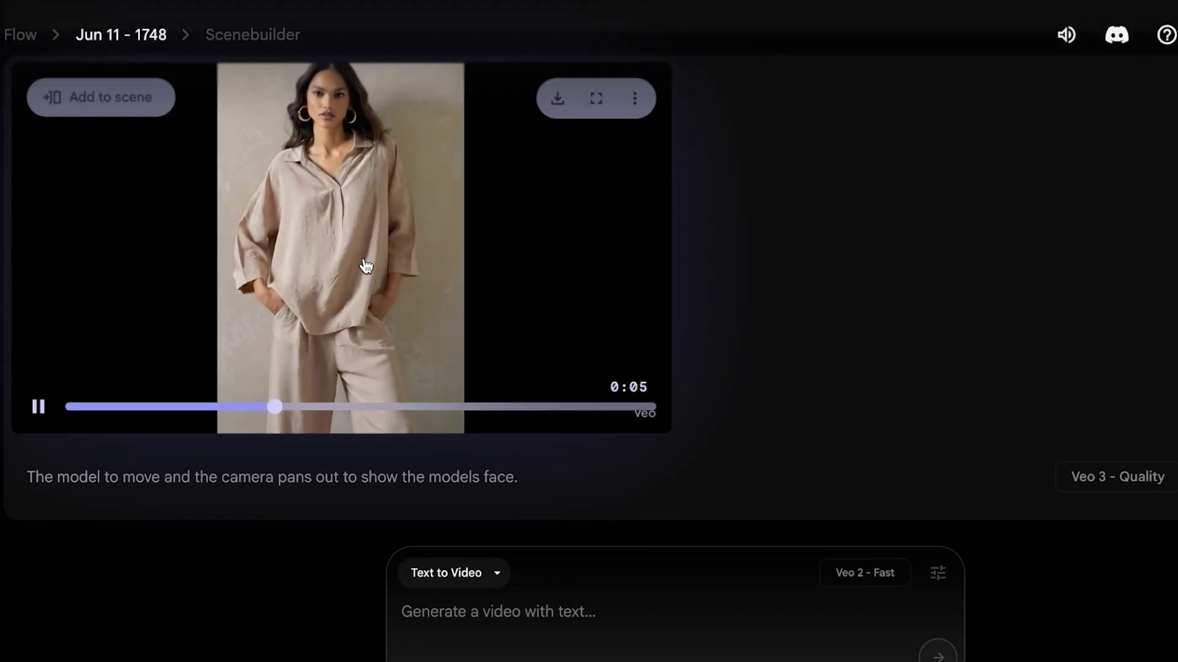
# Play the Veo 3 Quality beige-outfit clip, then scroll back to the walk-towards-the-camera clip
pyautogui.moveTo(270, 241)
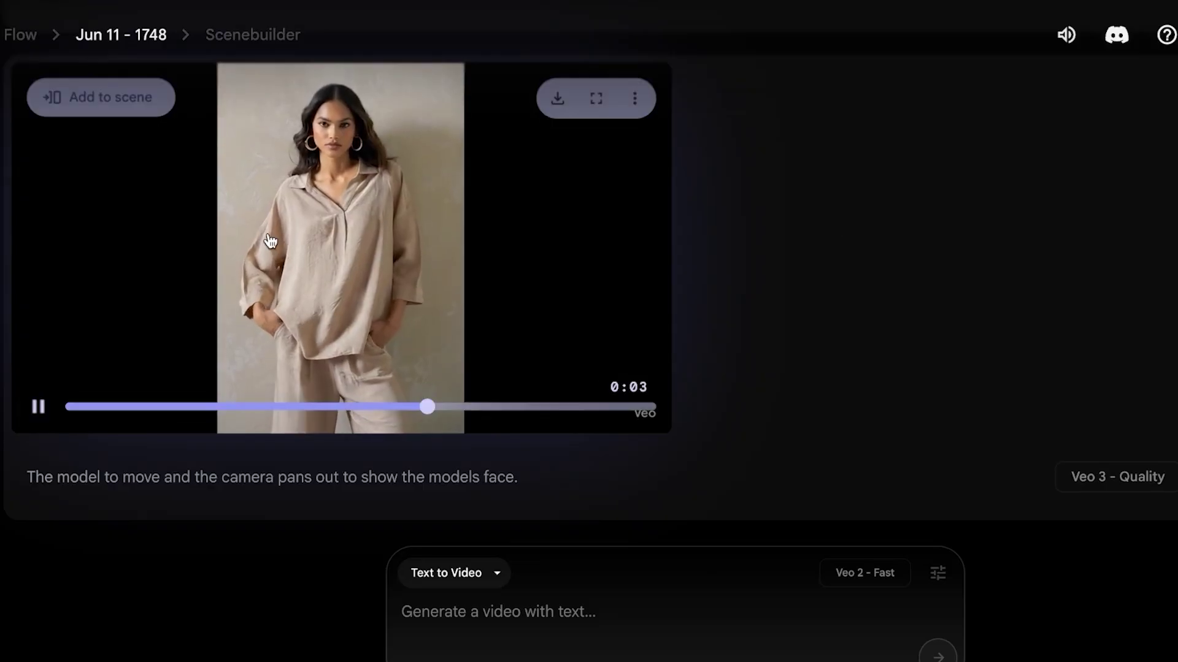
pyautogui.moveTo(1177, 477)
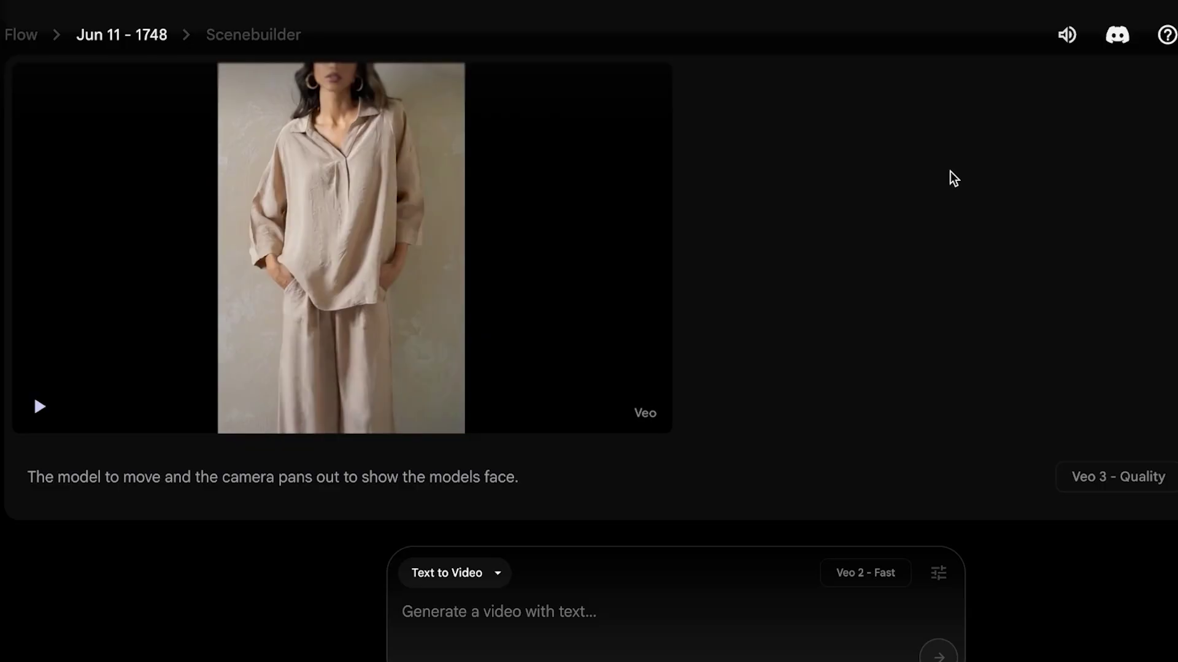
pyautogui.scroll(6, 945, 202)
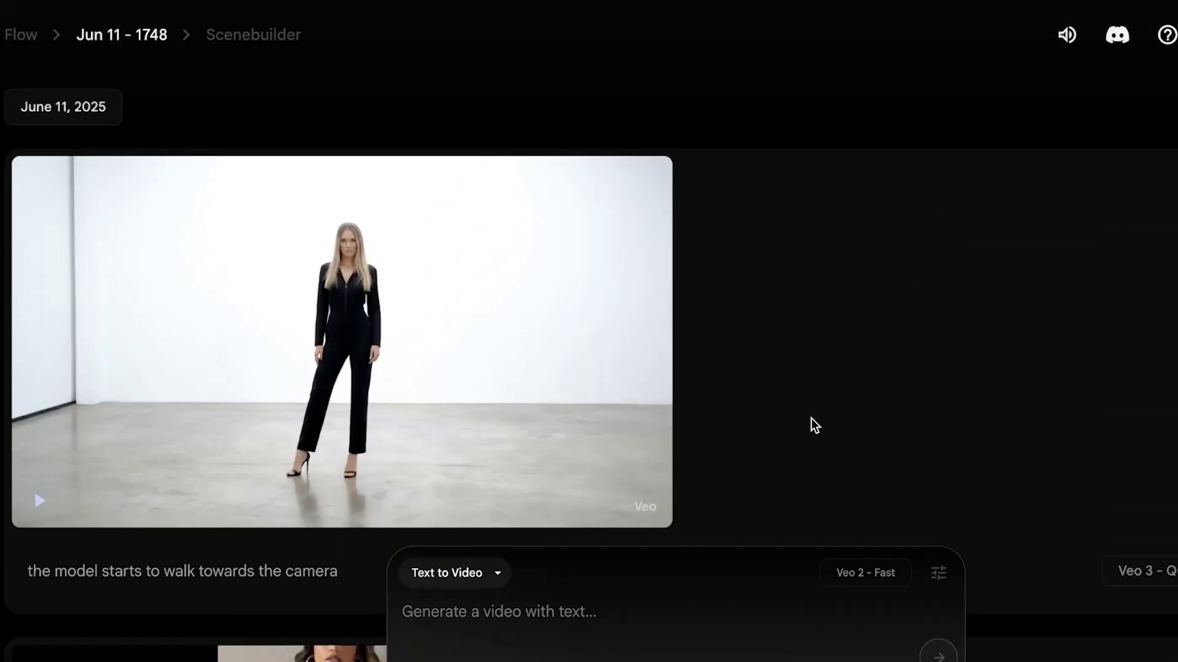
pyautogui.scroll(-10, 806, 429)
pyautogui.scroll(10, 804, 439)
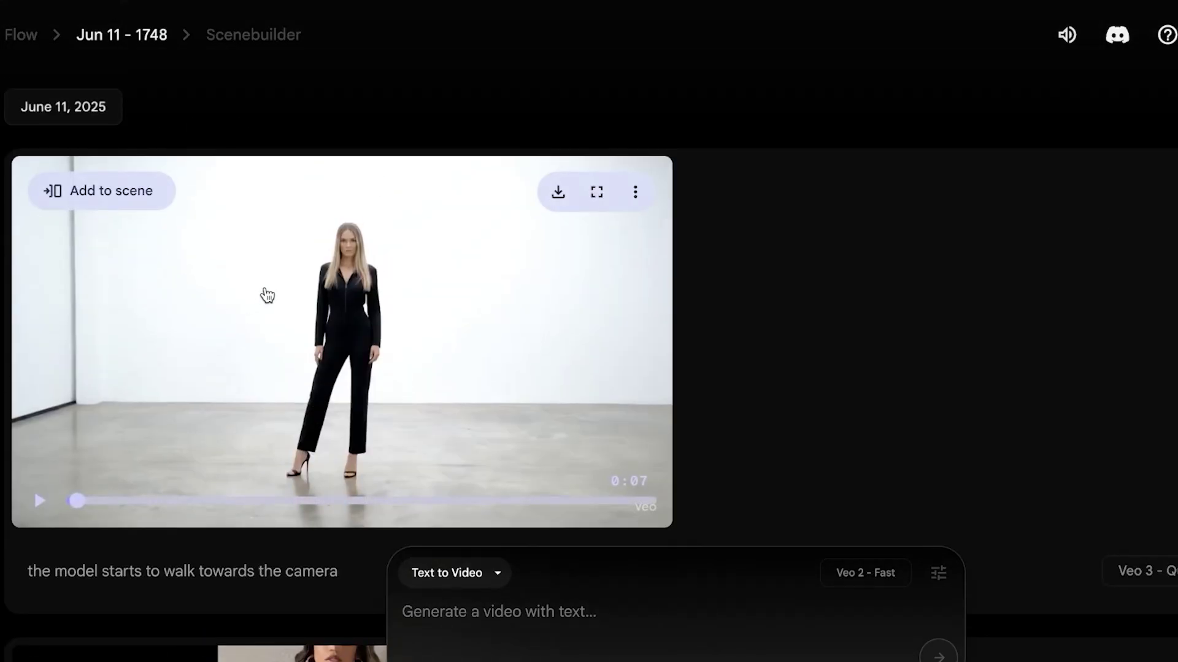
pyautogui.scroll(-8, 640, 264)
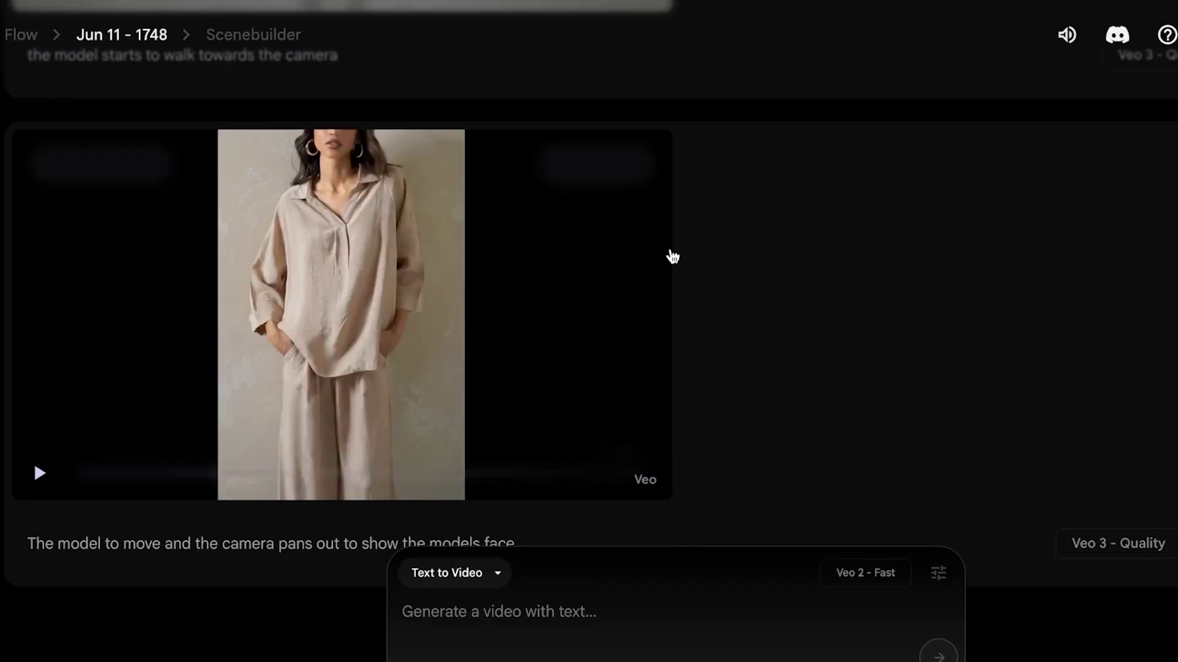
pyautogui.scroll(8, 670, 255)
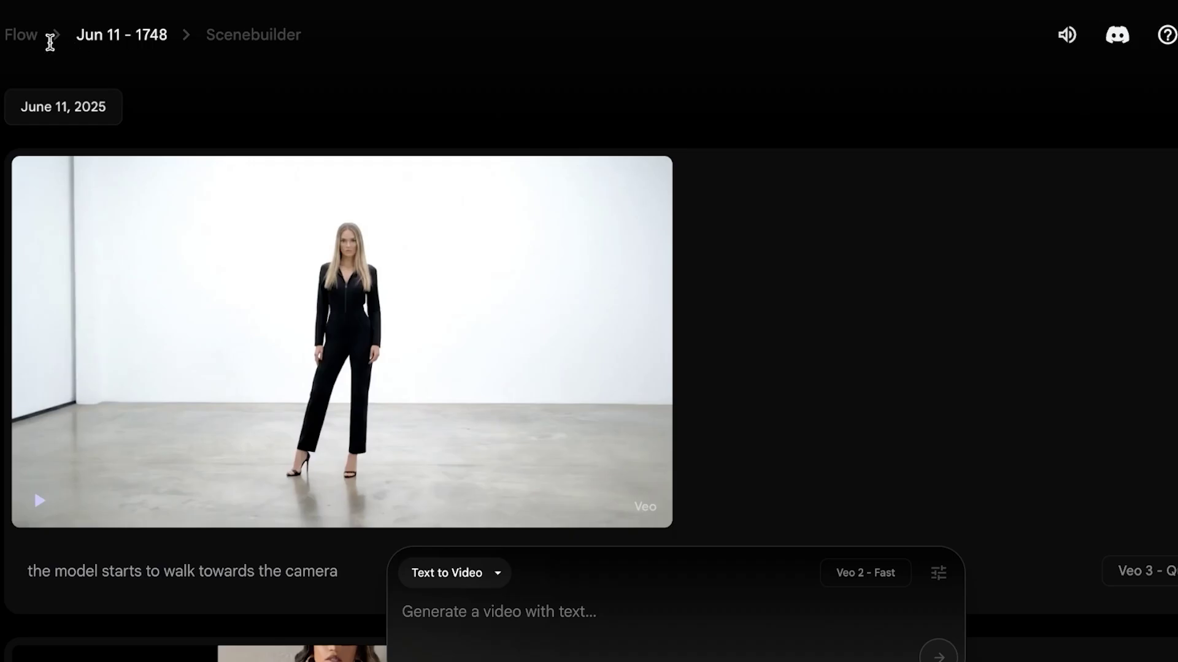
# Return to the Flow home and scroll the carousel to the Jun 12 - 1306 lipstick card
pyautogui.click(29, 47)
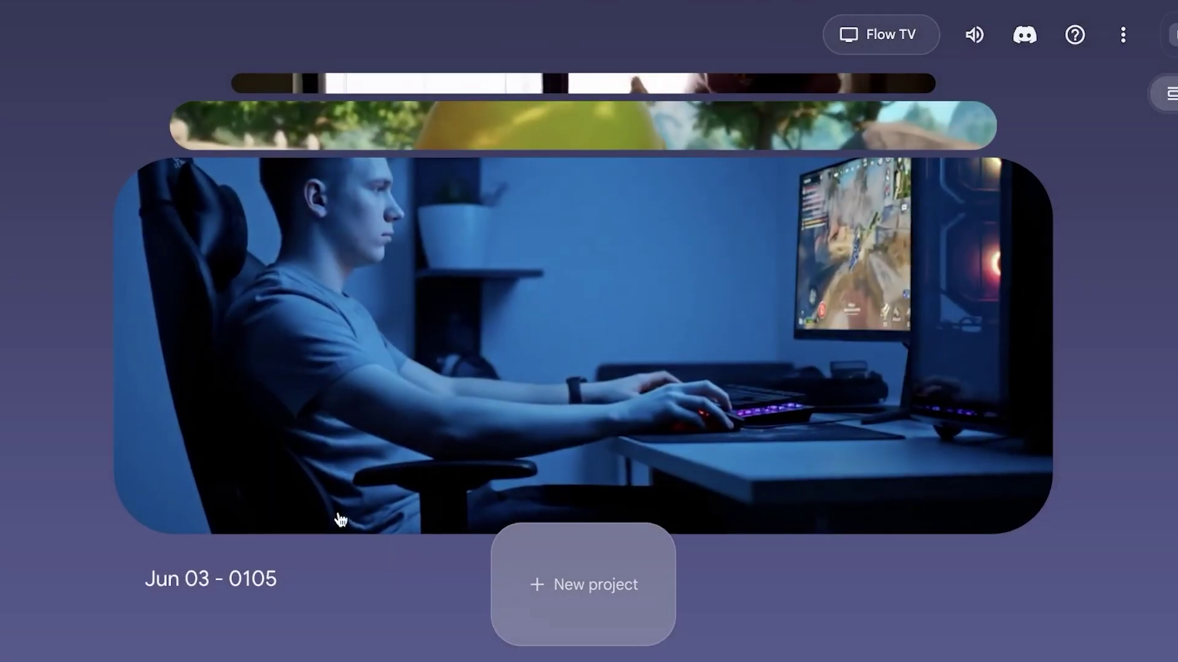
pyautogui.scroll(2, 681, 491)
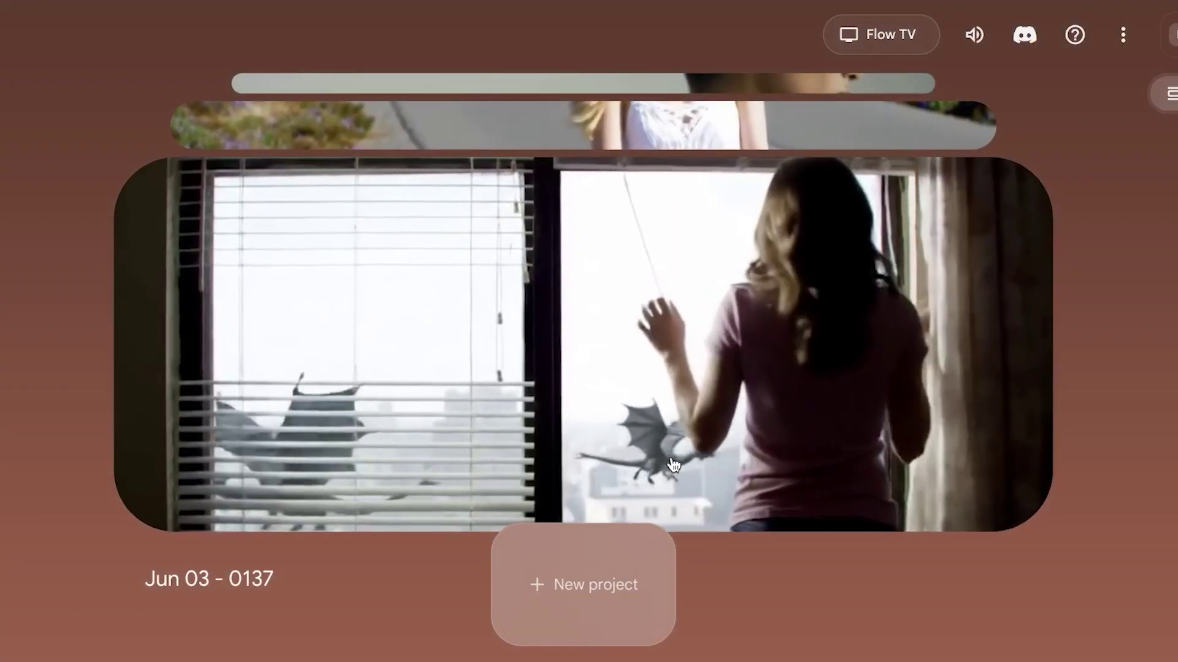
pyautogui.scroll(-2, 666, 462)
pyautogui.scroll(2, 657, 460)
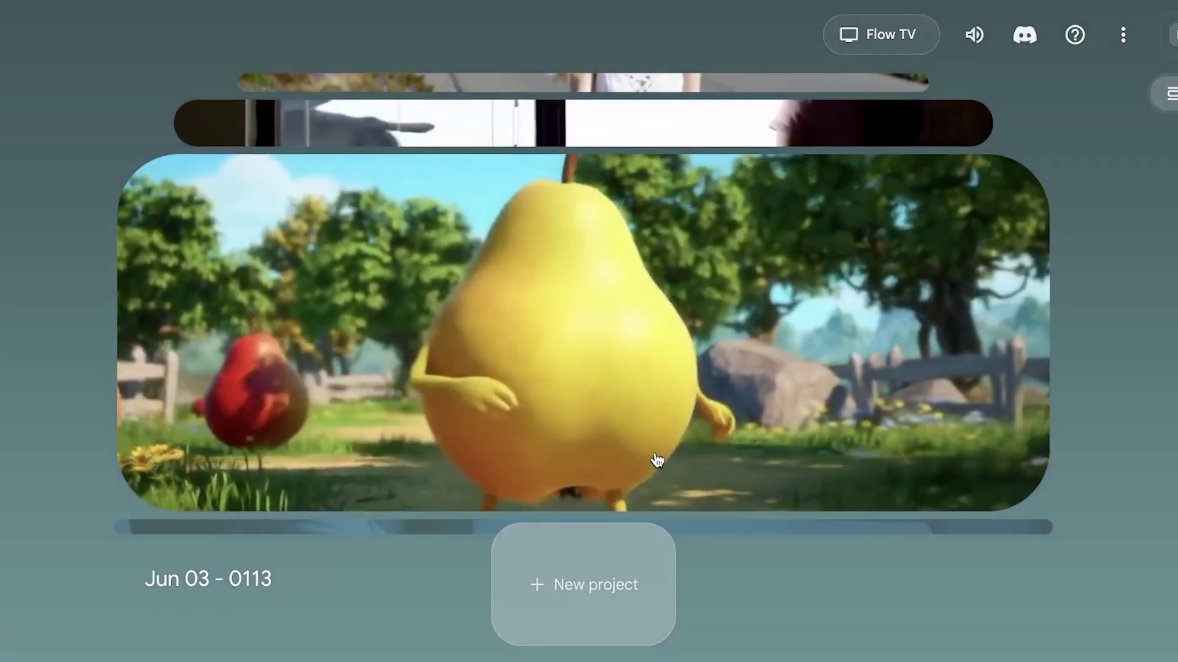
pyautogui.scroll(-1, 657, 460)
pyautogui.scroll(-3, 634, 279)
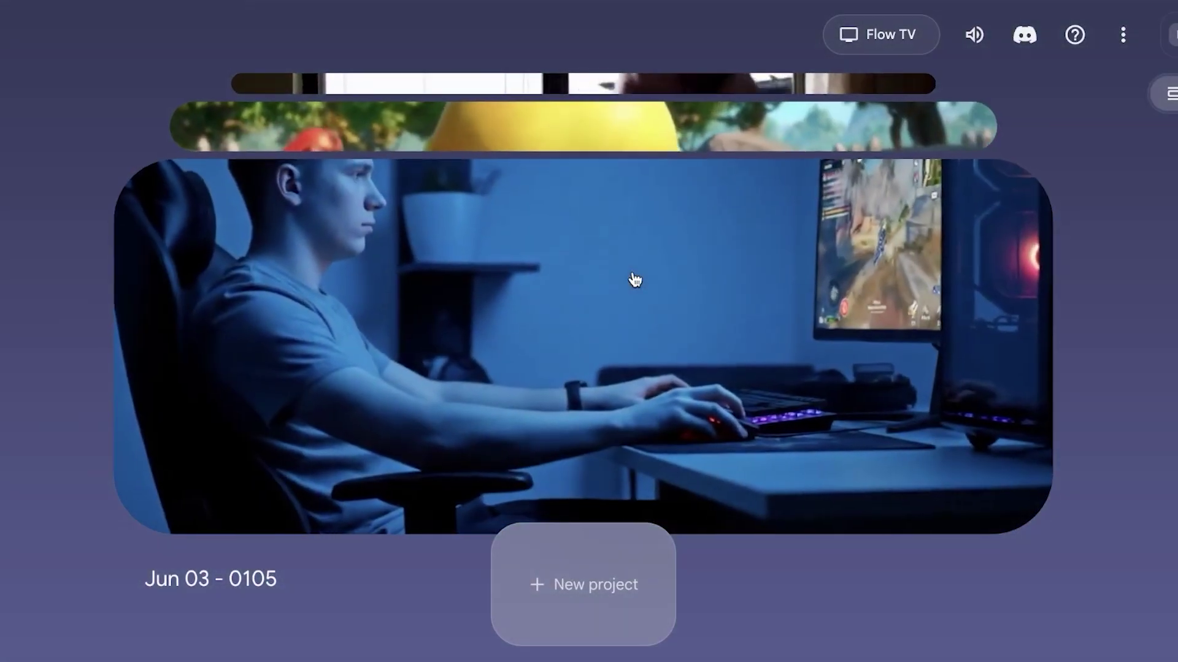
pyautogui.scroll(1, 707, 213)
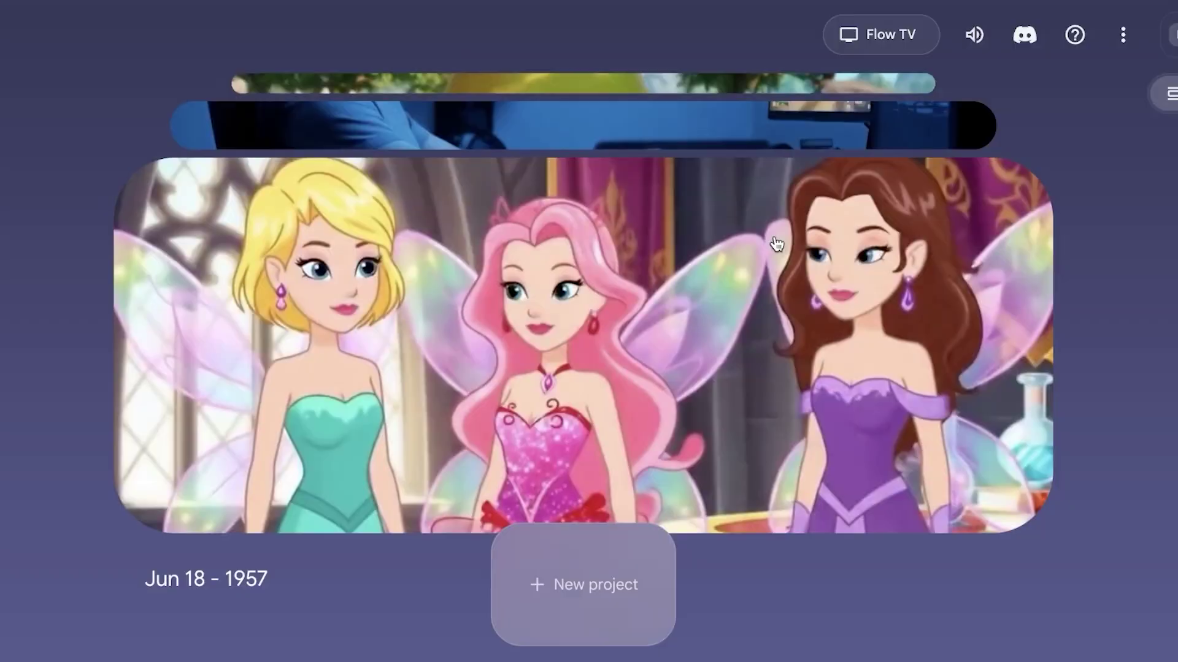
pyautogui.scroll(-1, 781, 255)
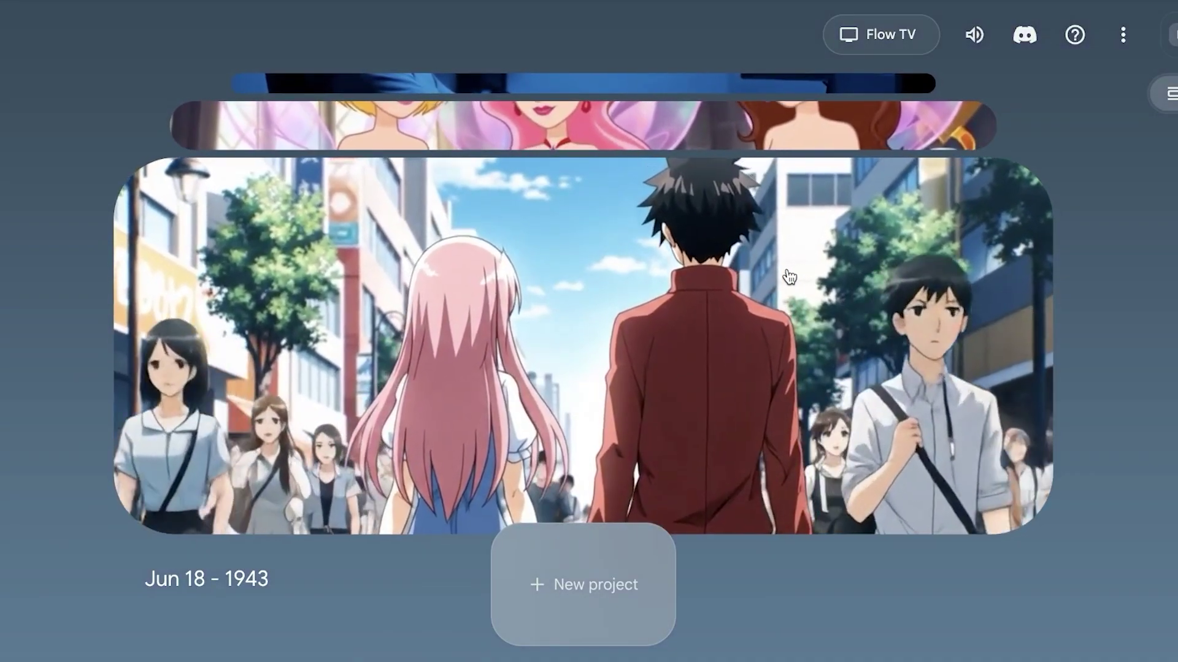
pyautogui.scroll(-1, 789, 278)
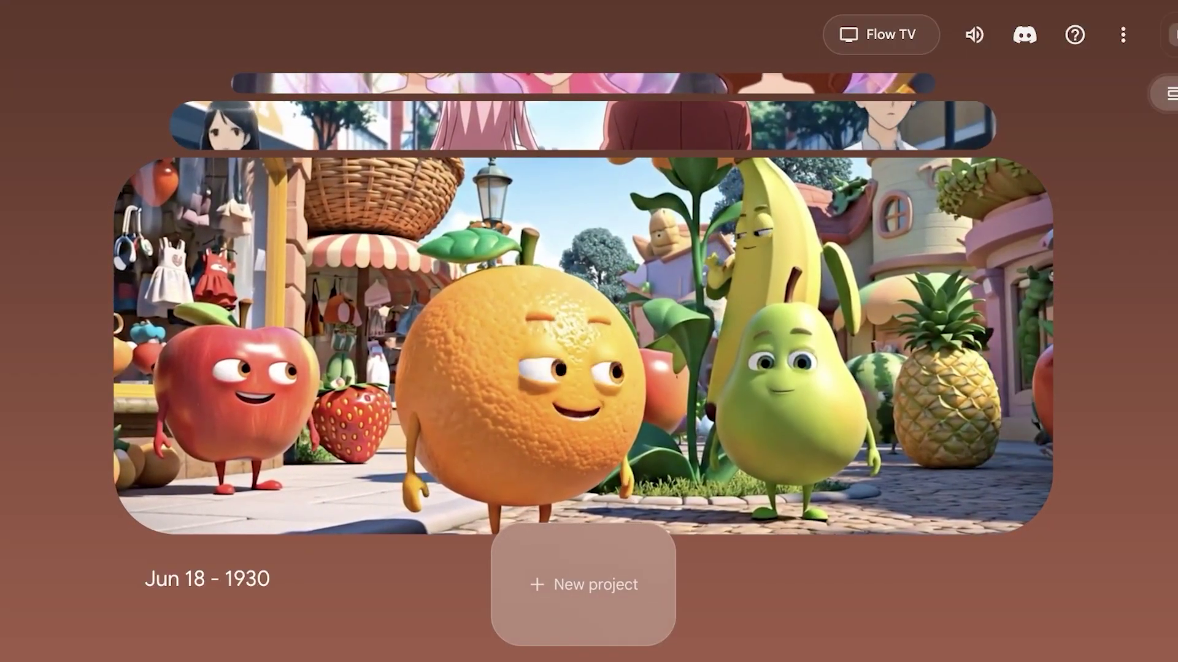
pyautogui.scroll(-1, 1135, 241)
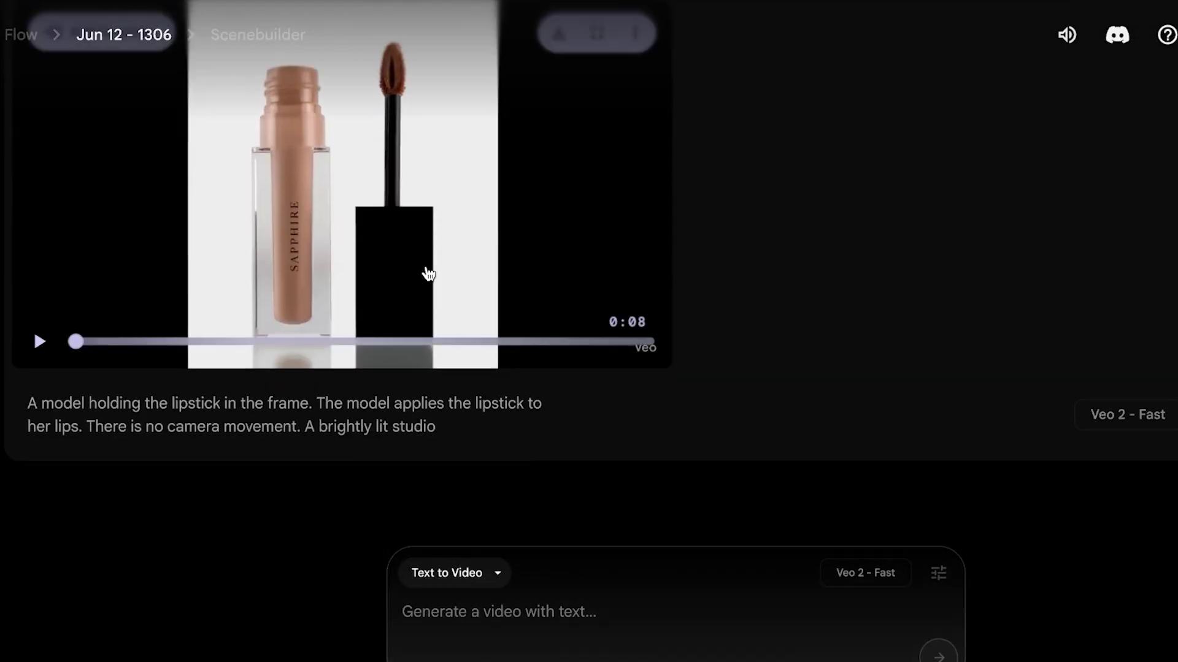
# Scroll through the Veo 2 Fast and Veo 3 Quality Sapphire lipstick clips to compare them
pyautogui.scroll(4, 209, 245)
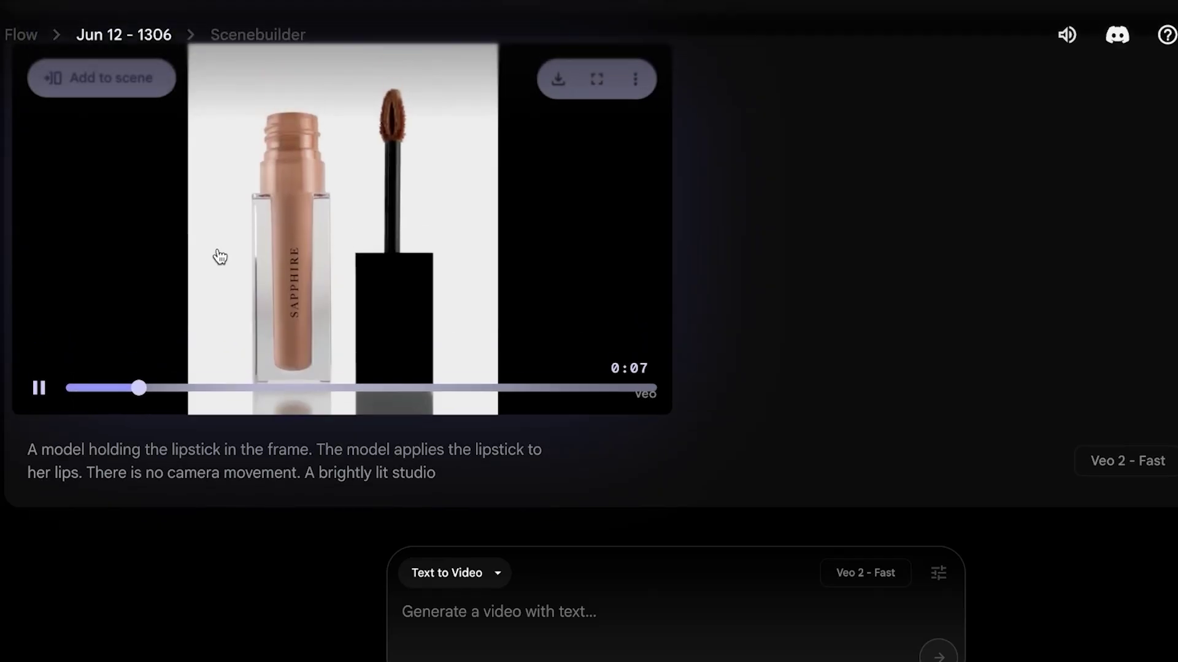
pyautogui.scroll(-4, 222, 242)
pyautogui.scroll(1, 675, 270)
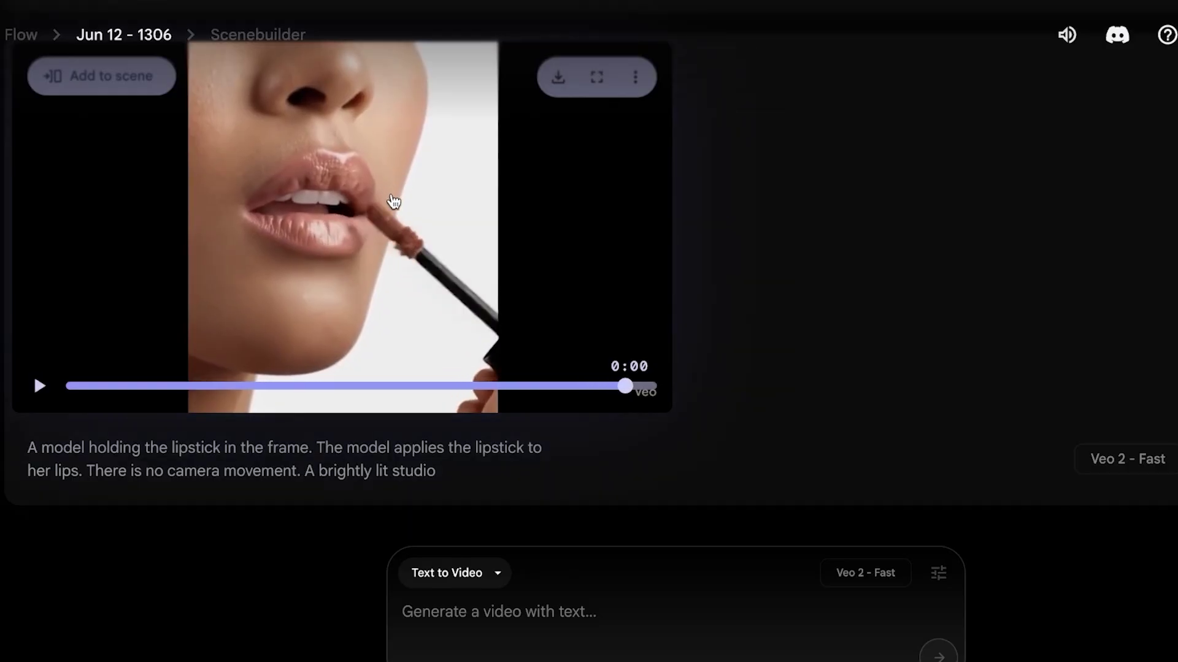
pyautogui.scroll(10, 394, 202)
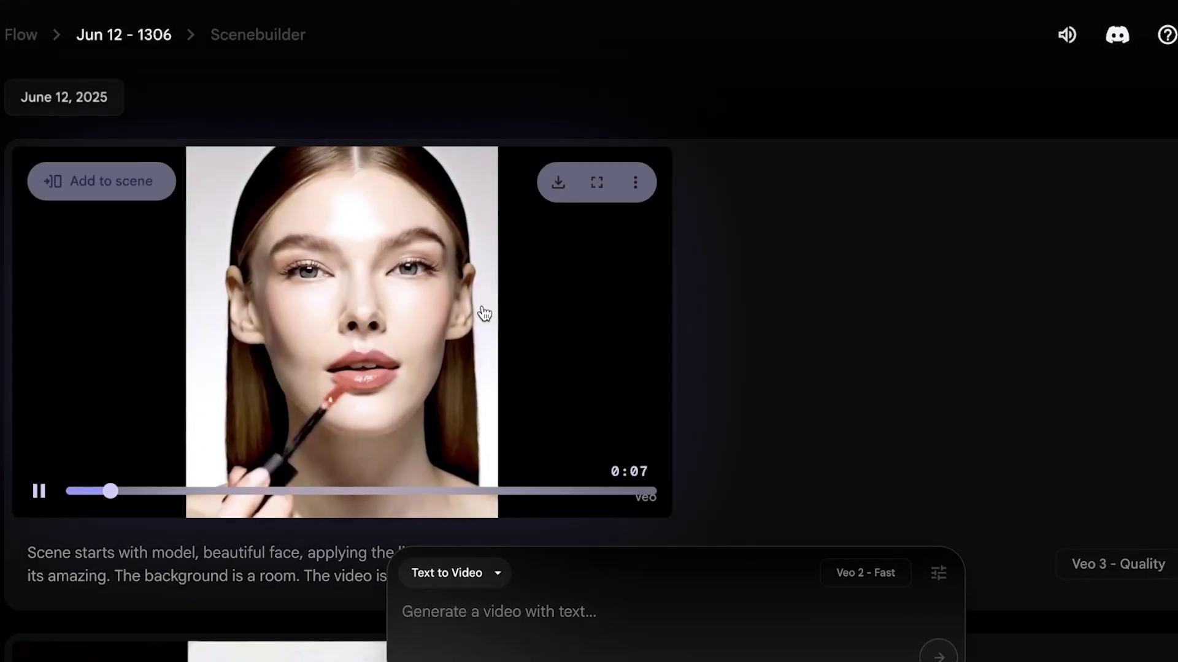
pyautogui.scroll(-13, 417, 304)
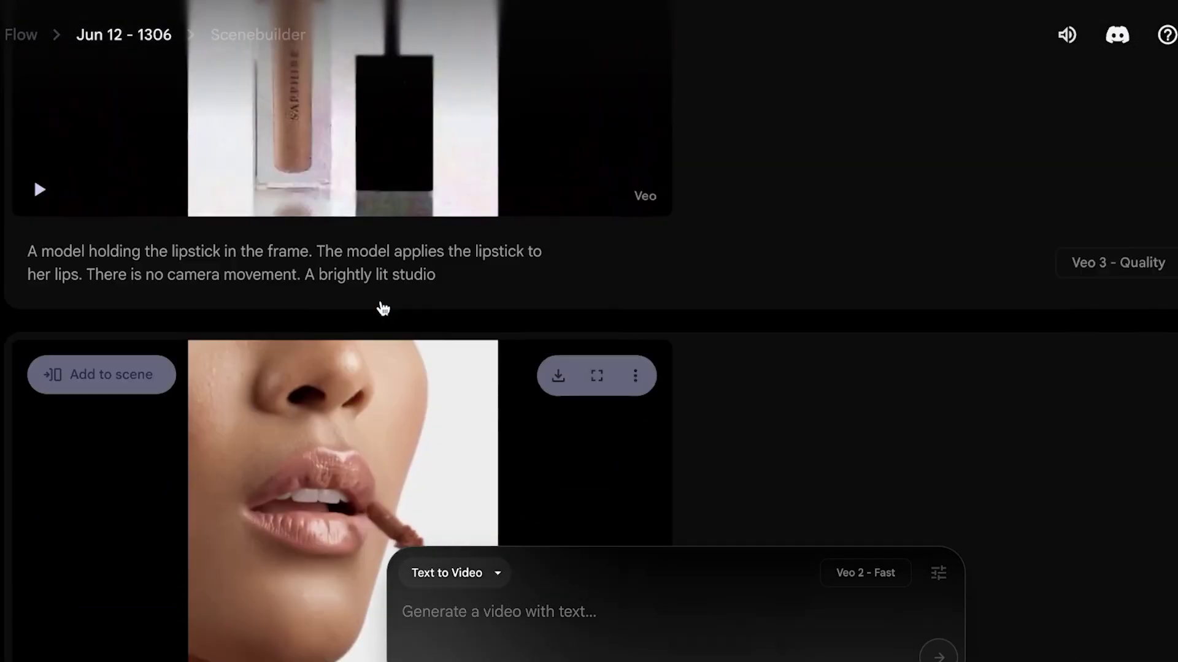
pyautogui.scroll(3, 387, 257)
pyautogui.scroll(1, 396, 223)
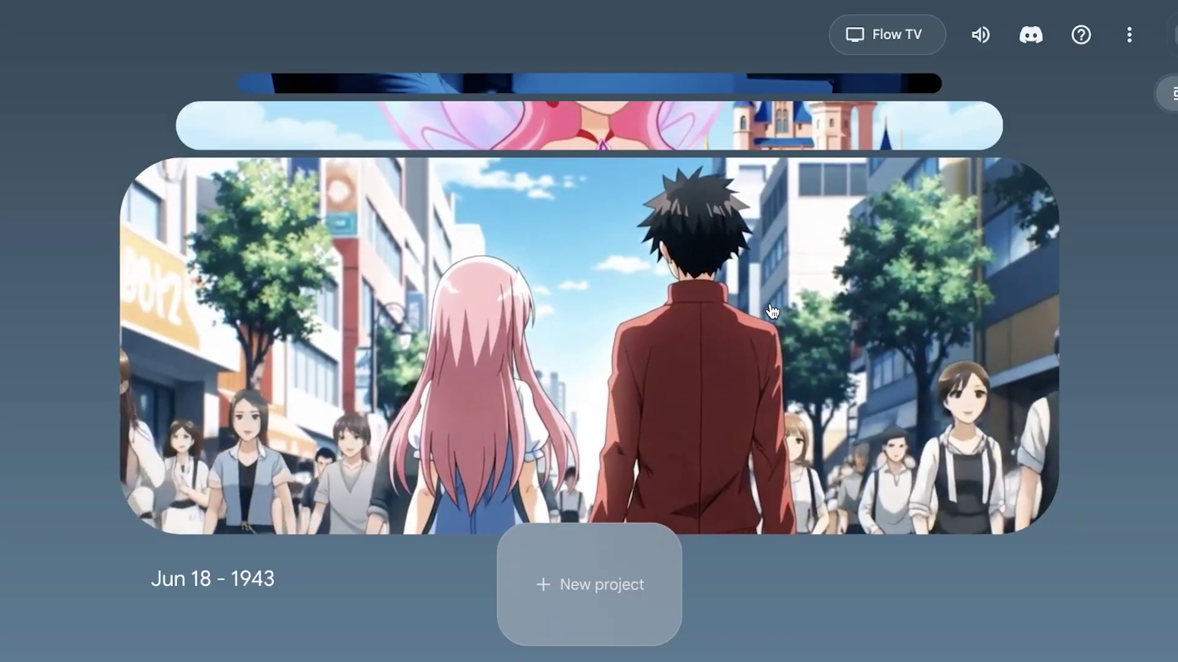
# Open the Jun 11 - 1757 project and play its Veo 3 Fast singer-on-stage clip
pyautogui.scroll(-3, 773, 325)
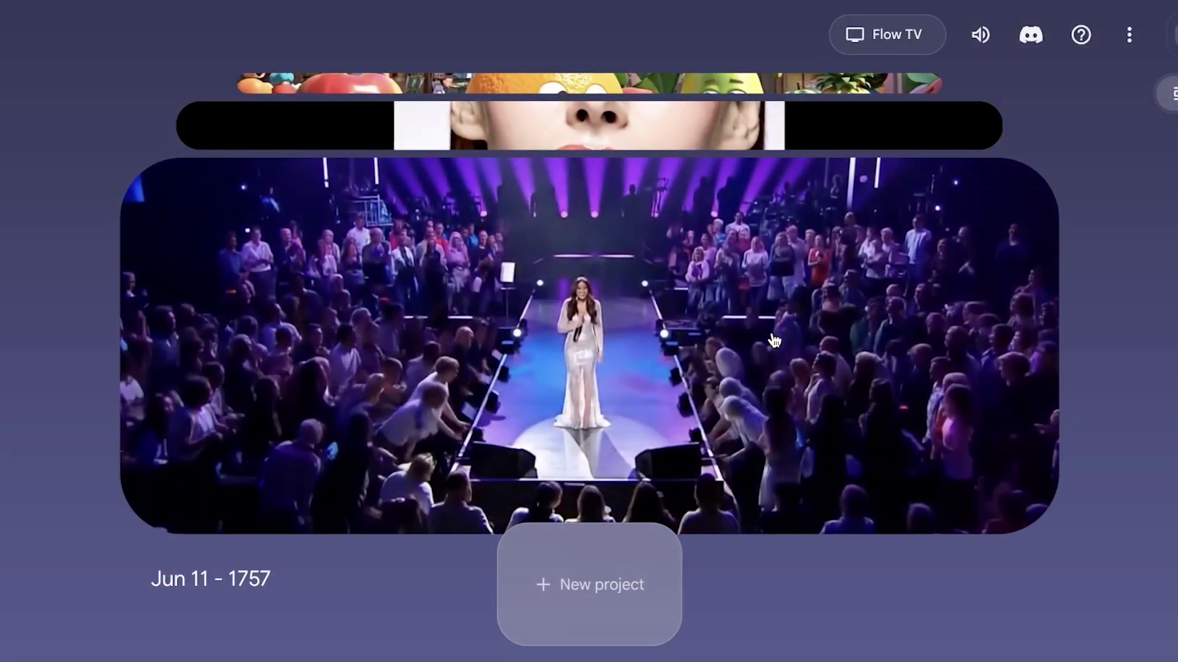
pyautogui.click(764, 329)
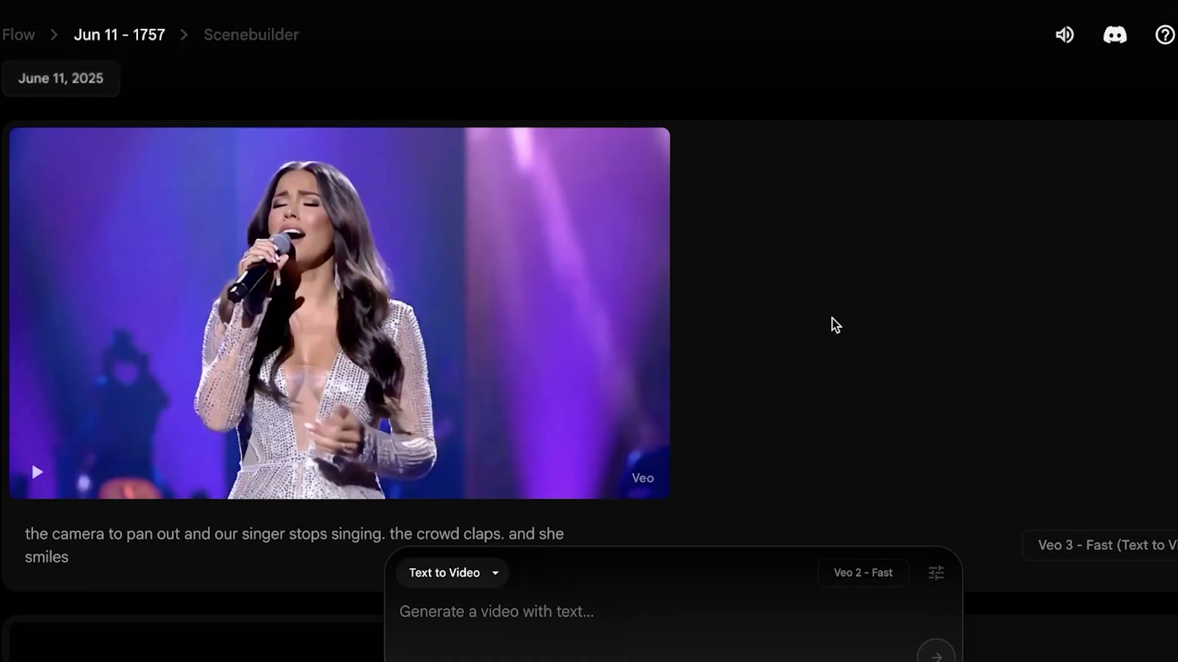
pyautogui.click(419, 289)
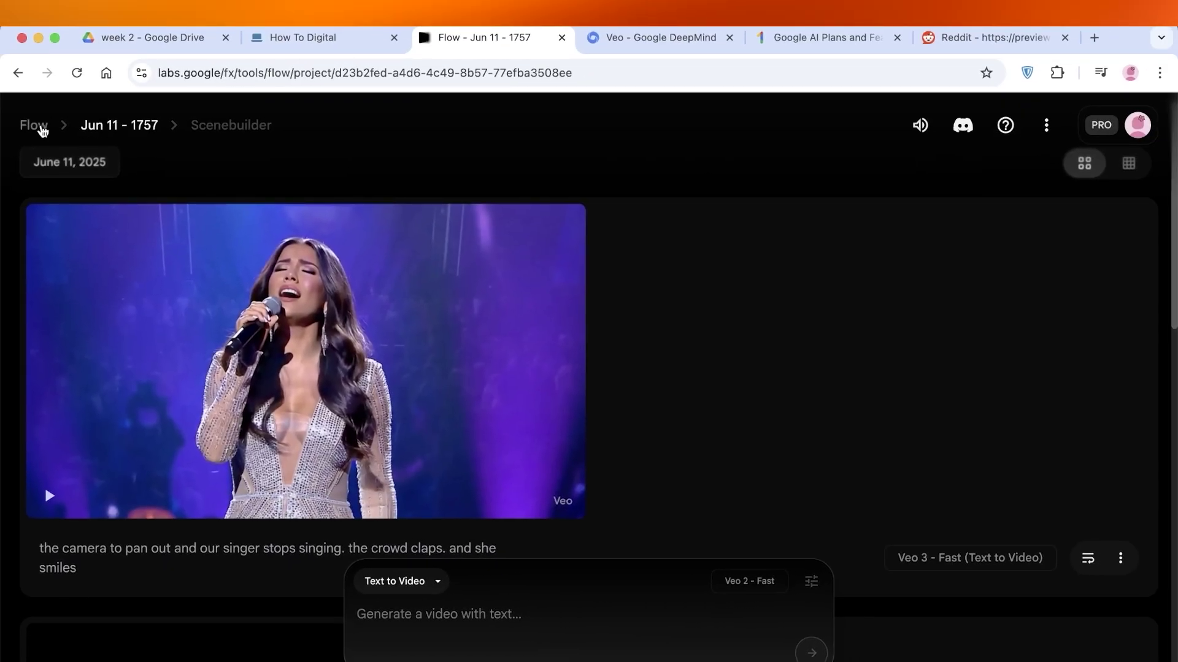
# Use the Flow breadcrumb to leave Jun 11 - 1757 for the projects home page
pyautogui.click(40, 127)
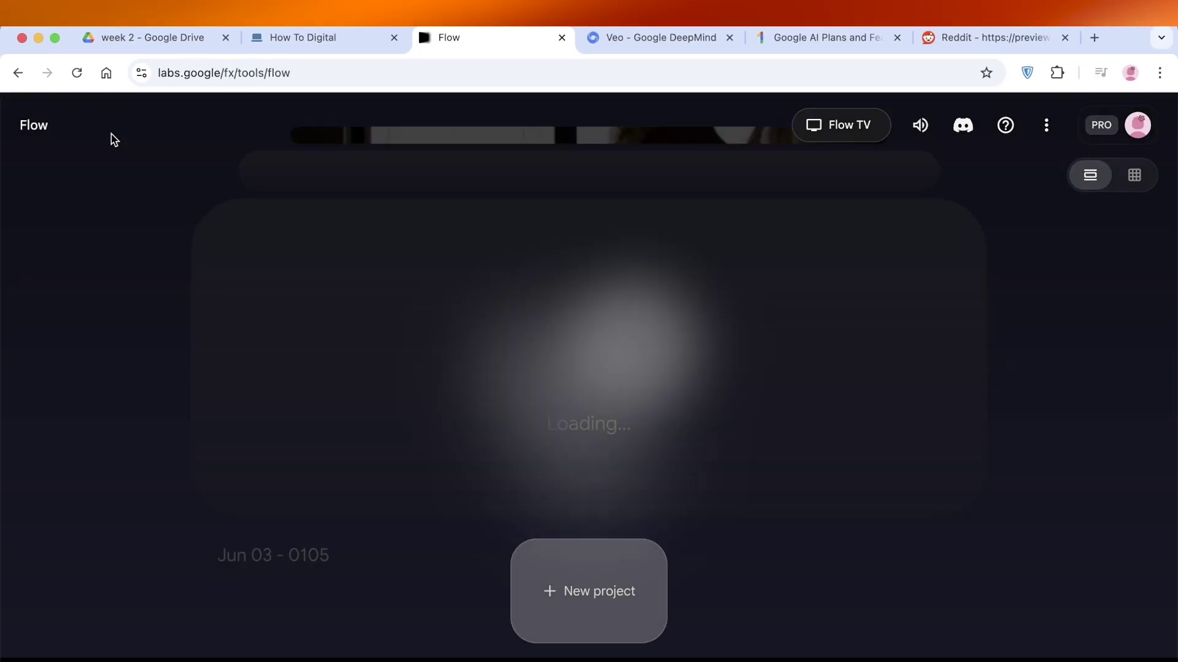